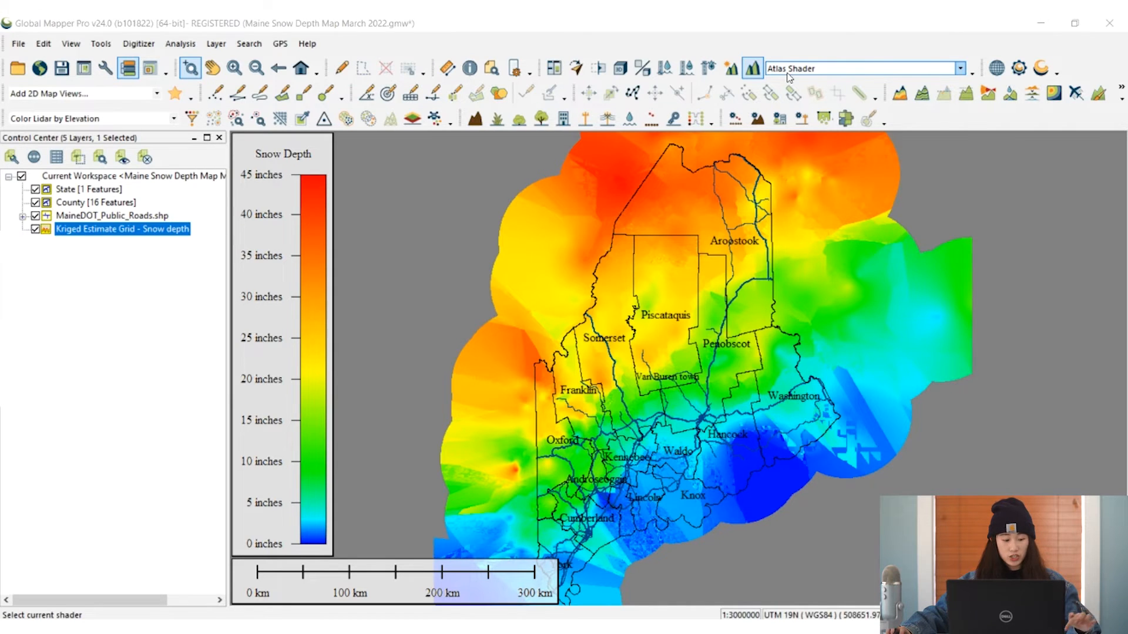
# Start a new custom shader and name it Snow Depth
pyautogui.click(787, 74)
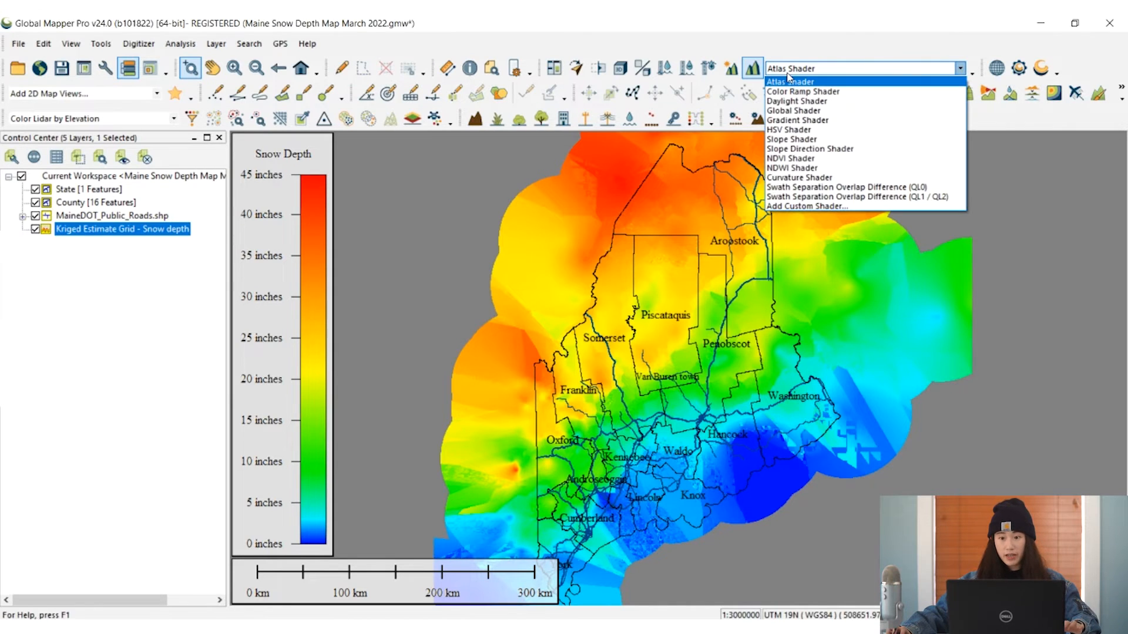
pyautogui.click(813, 207)
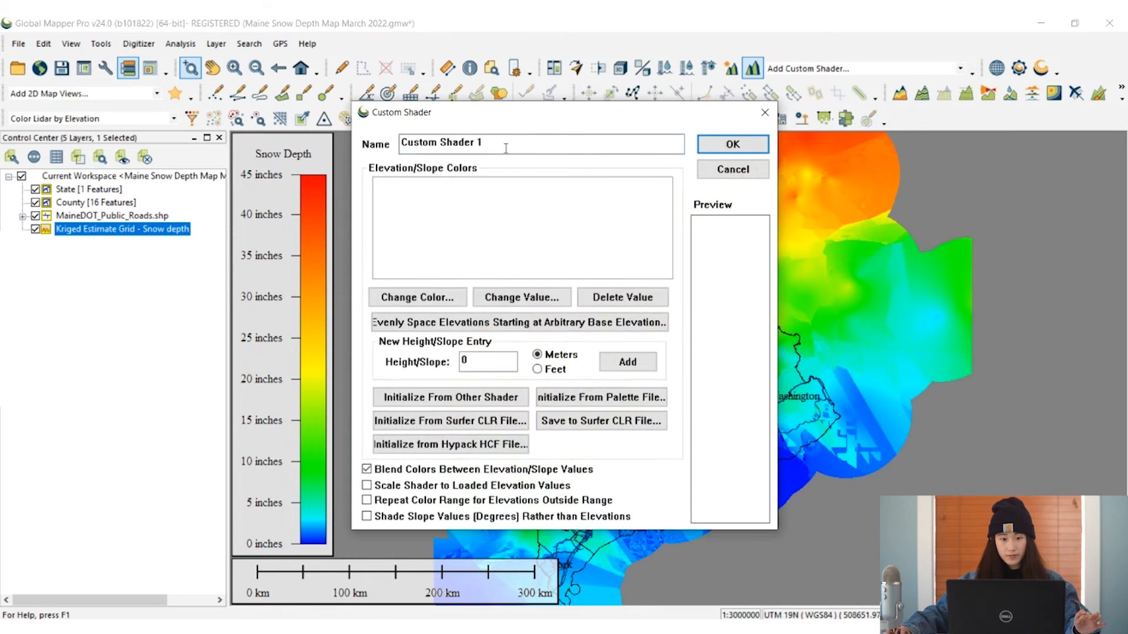
pyautogui.moveTo(506, 148); pyautogui.dragTo(303, 147)
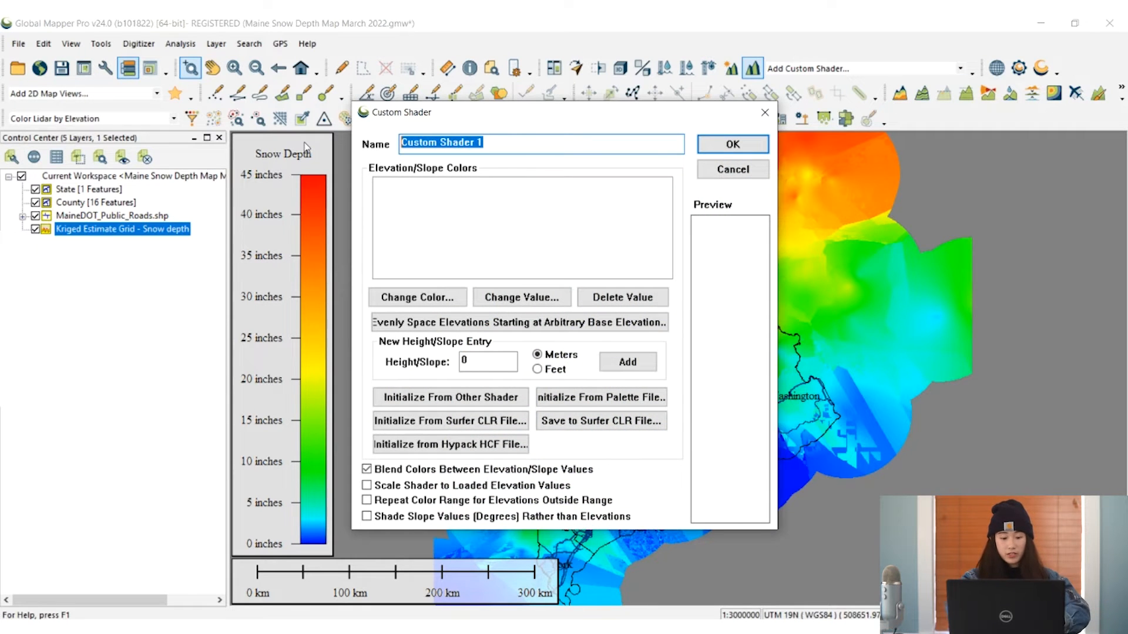
pyautogui.write('Snow Depth')
# Add a 0 m elevation entry to the shader in dark blue (RGB 0, 64, 128)
pyautogui.click(486, 359)
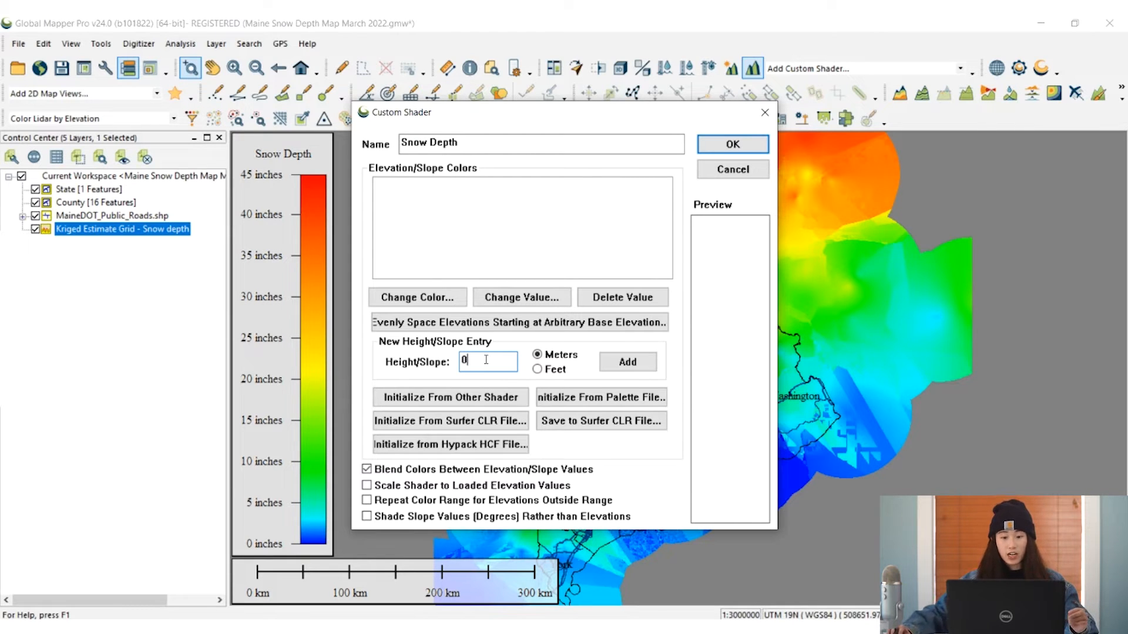
pyautogui.doubleClick(472, 360)
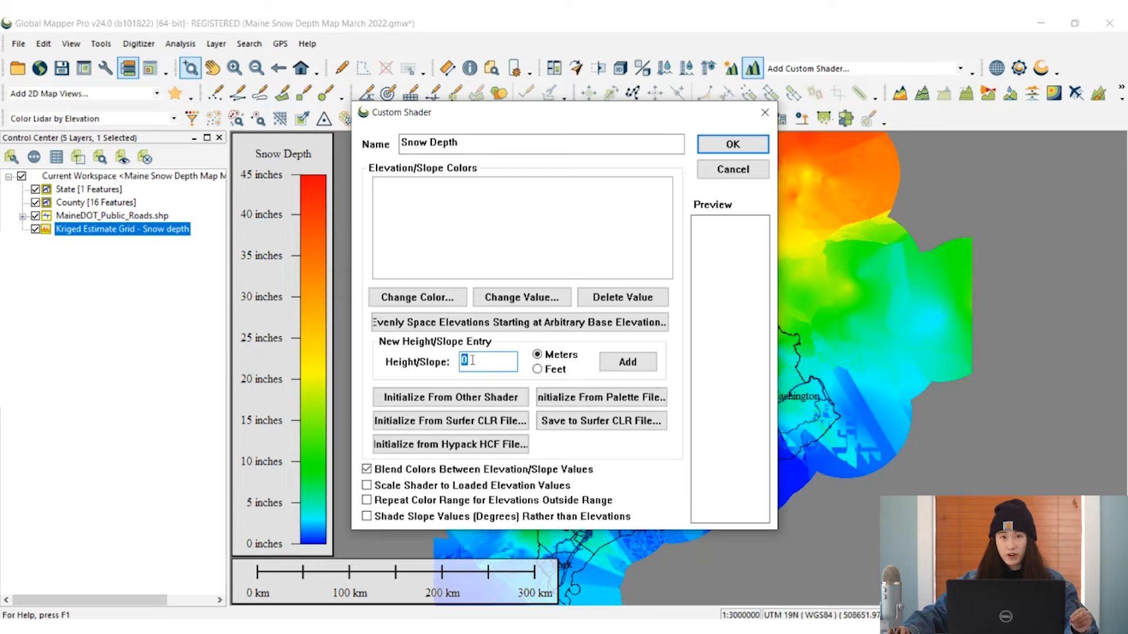
pyautogui.write('0')
pyautogui.click(621, 365)
pyautogui.click(484, 263)
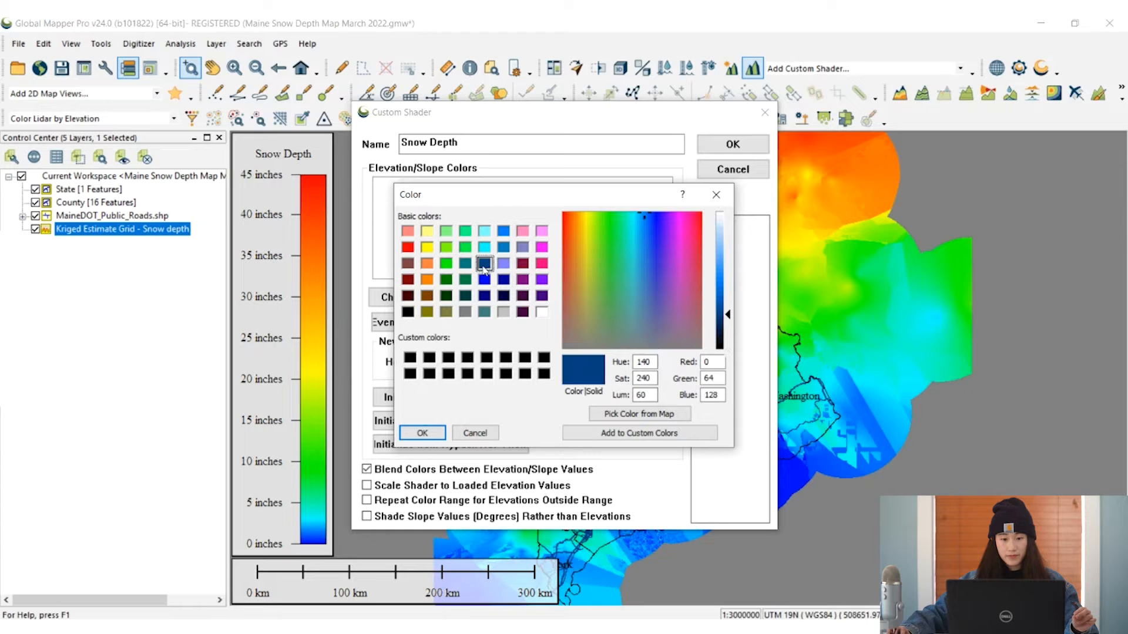
pyautogui.click(424, 433)
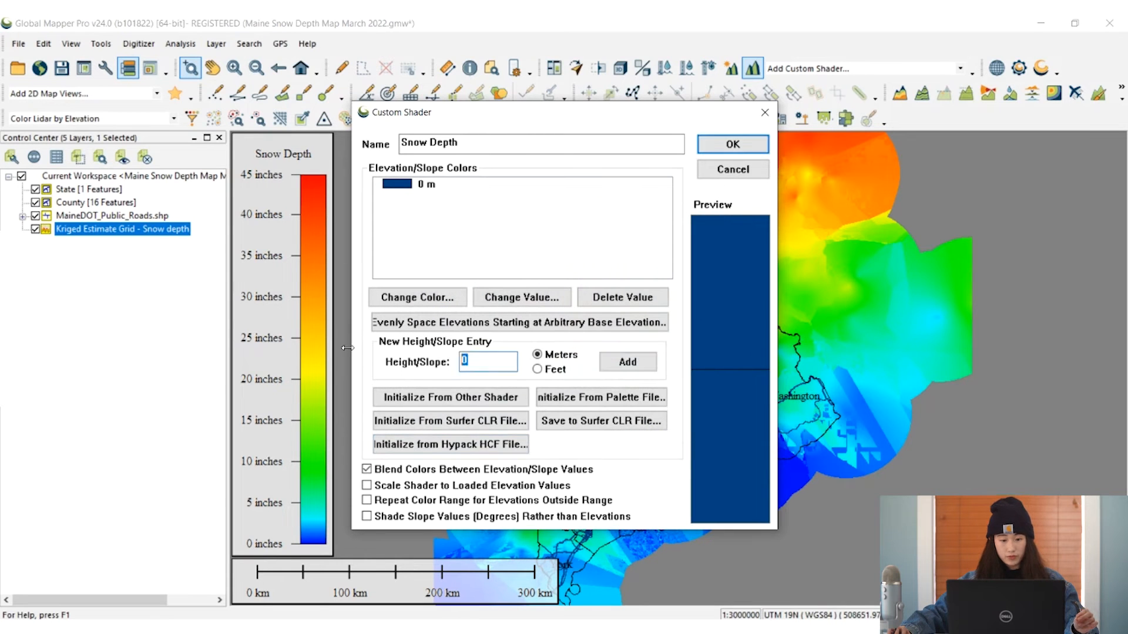
# Add a 30 m elevation entry to the shader in white
pyautogui.write('3')
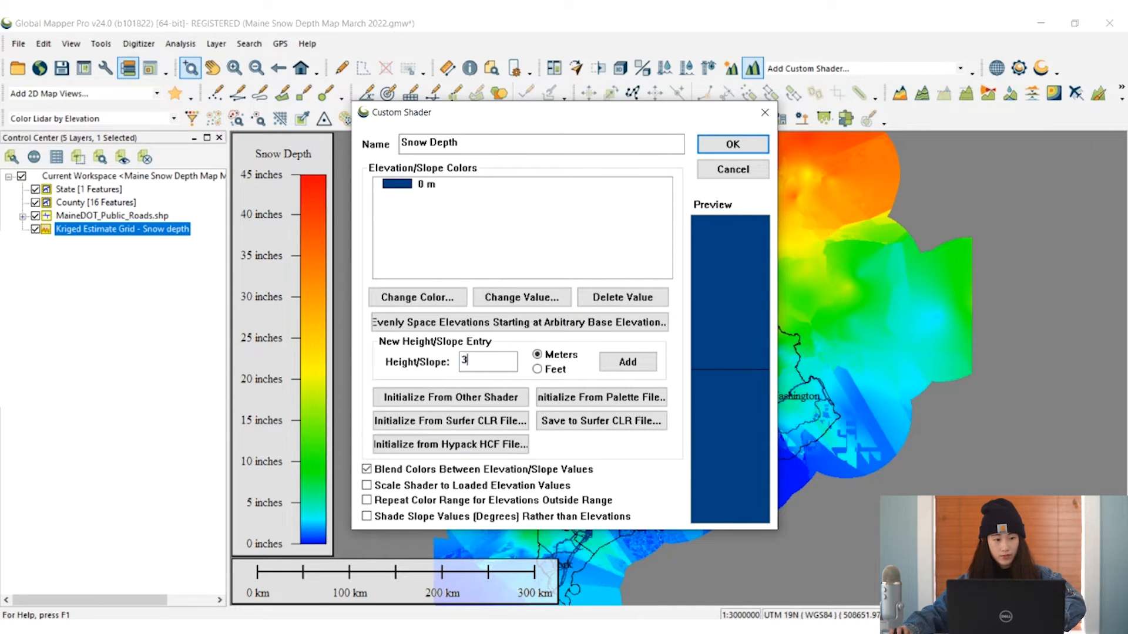
pyautogui.write('0')
pyautogui.click(628, 361)
pyautogui.click(543, 316)
pyautogui.click(423, 433)
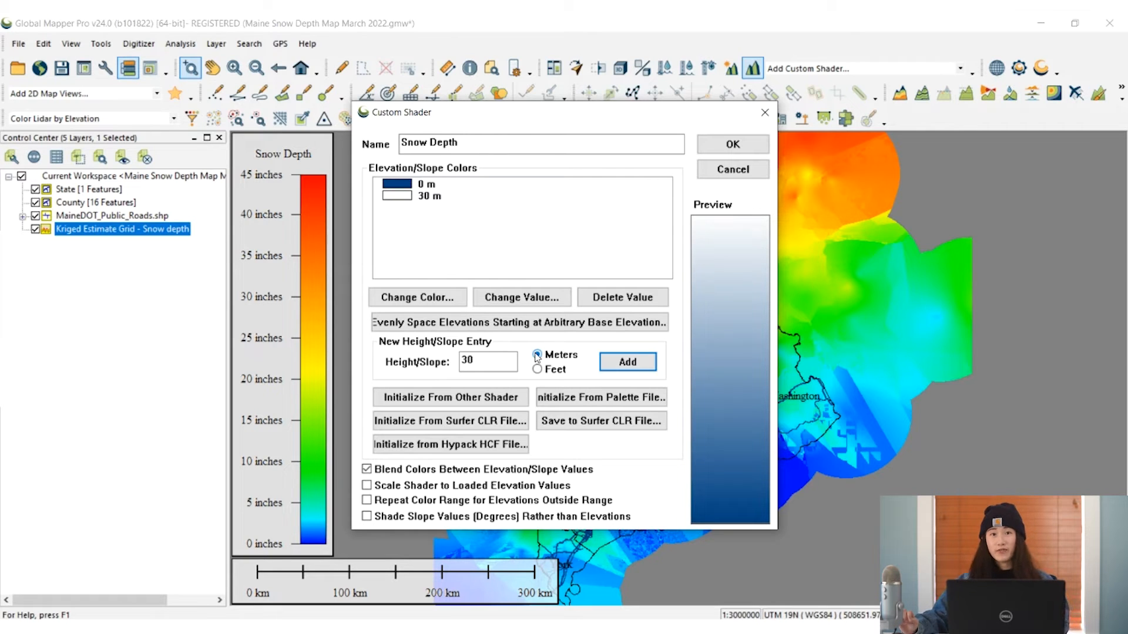
pyautogui.press('ctrl')
pyautogui.press('ctrl')
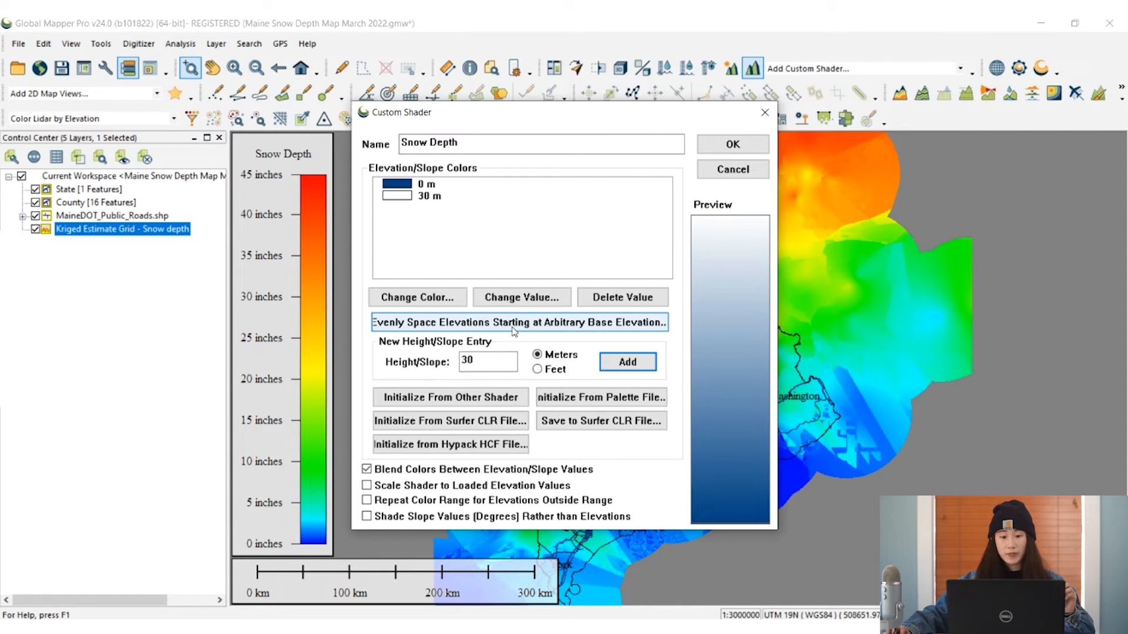
# Evenly space the shader elevations from a base of 0 m at 5 m intervals, creating new values inside the current range
pyautogui.click(512, 331)
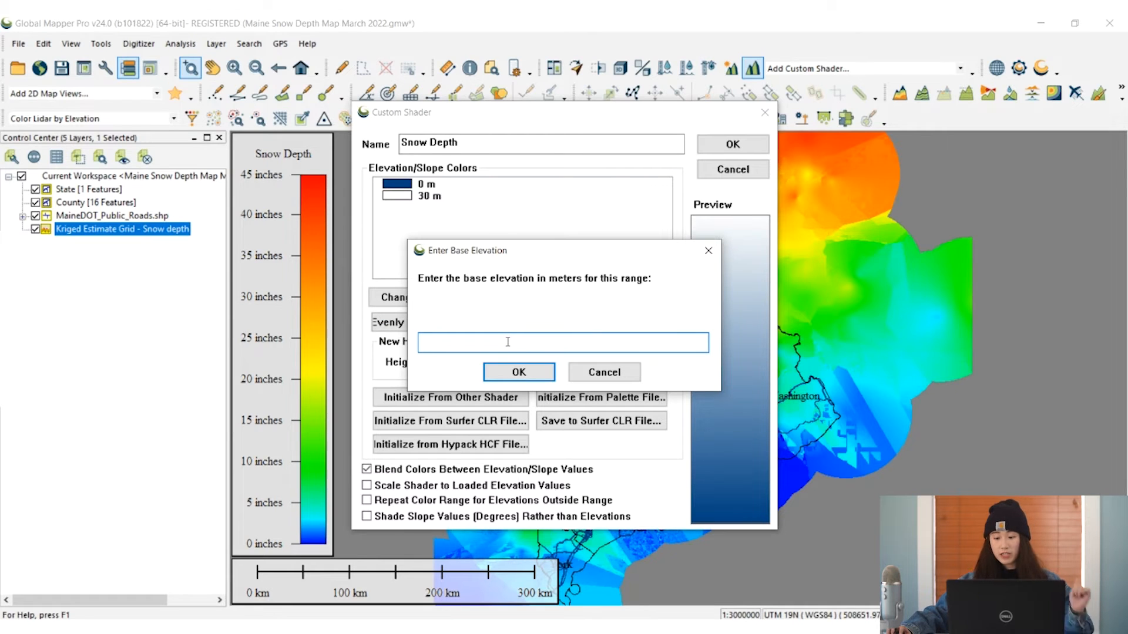
pyautogui.write('0')
pyautogui.click(524, 378)
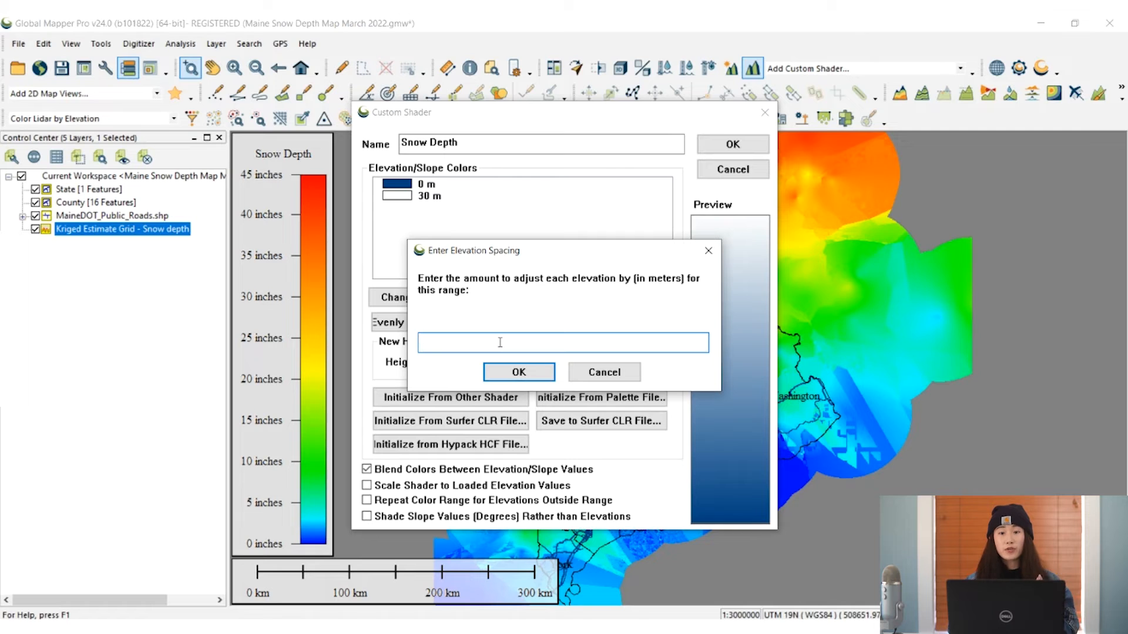
pyautogui.write('5')
pyautogui.click(551, 376)
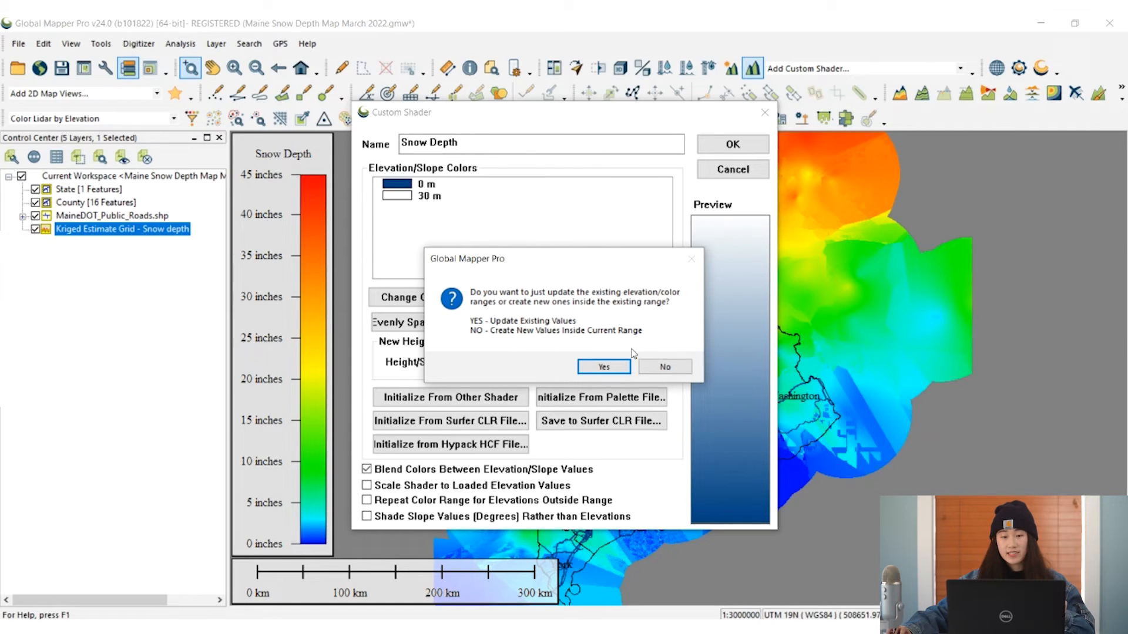
pyautogui.click(691, 369)
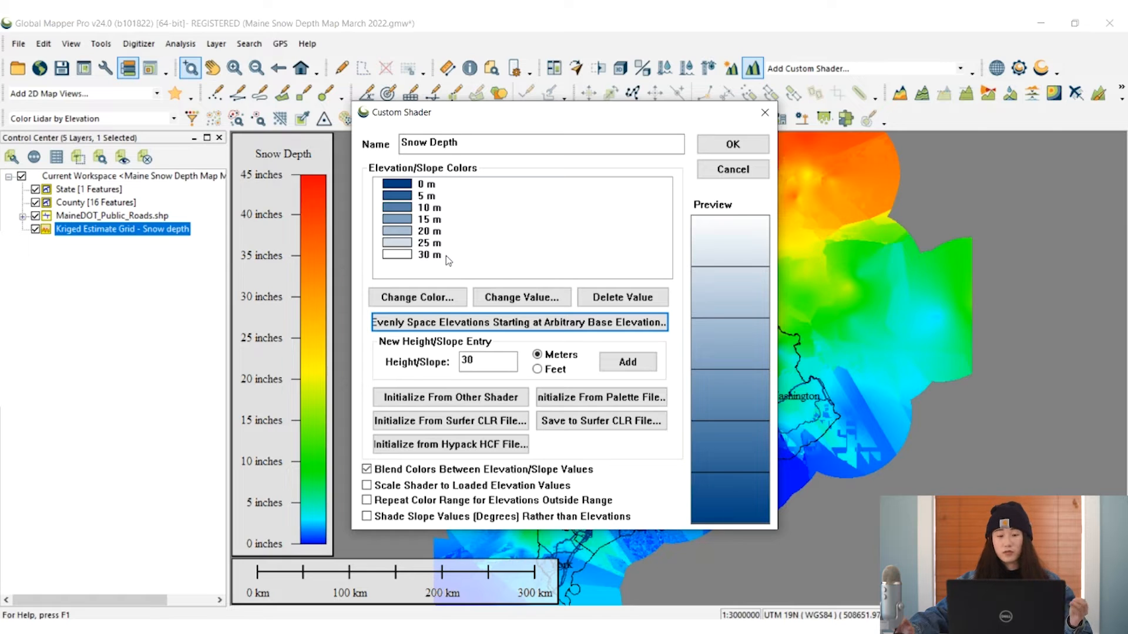
# Turn off color blending between elevation values, save the custom shader and select Snow Depth as the active shader
pyautogui.click(398, 473)
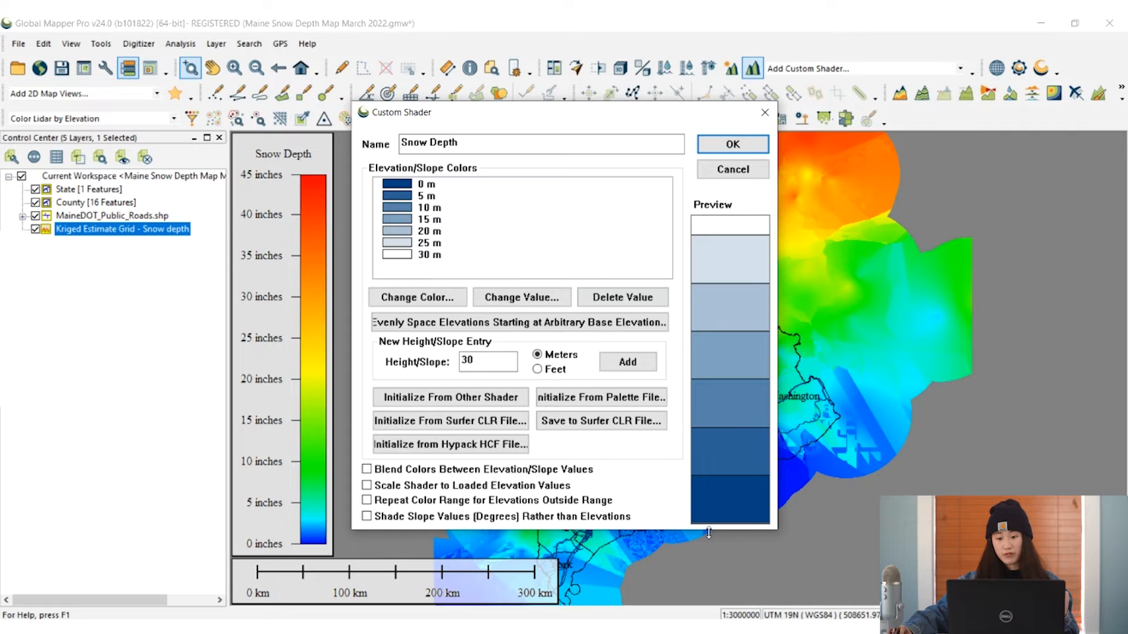
pyautogui.click(718, 151)
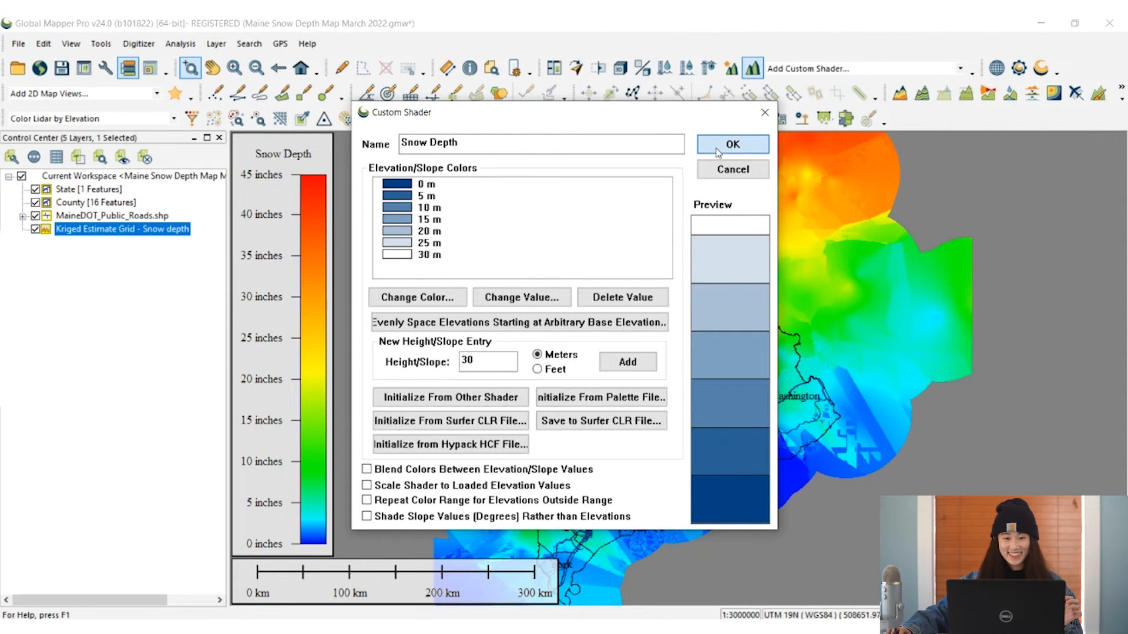
pyautogui.click(785, 75)
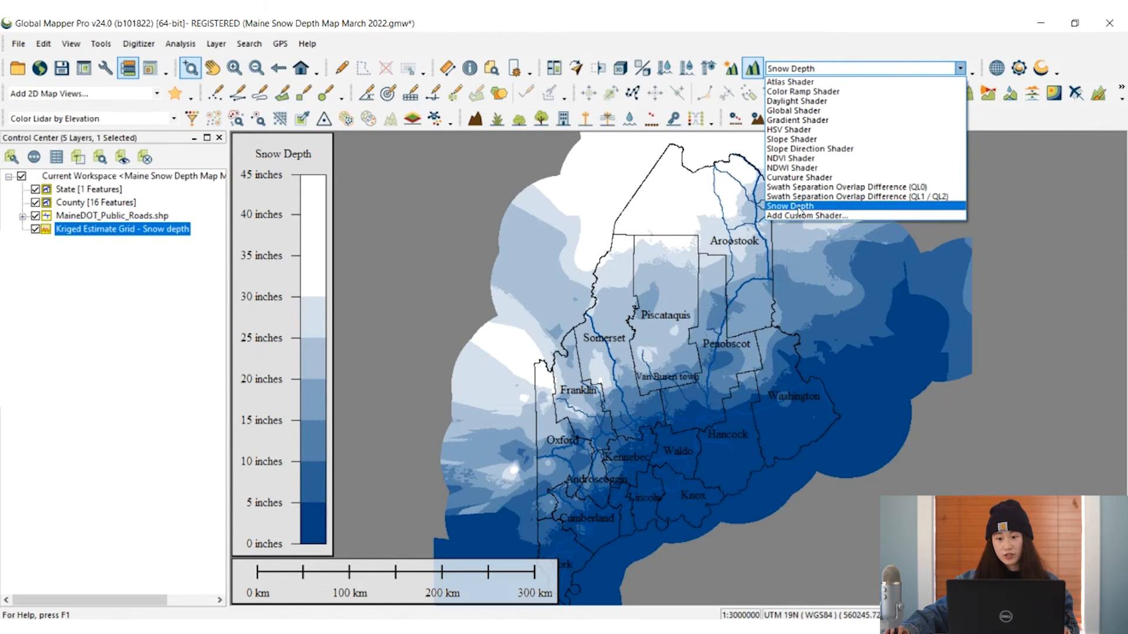
pyautogui.click(799, 210)
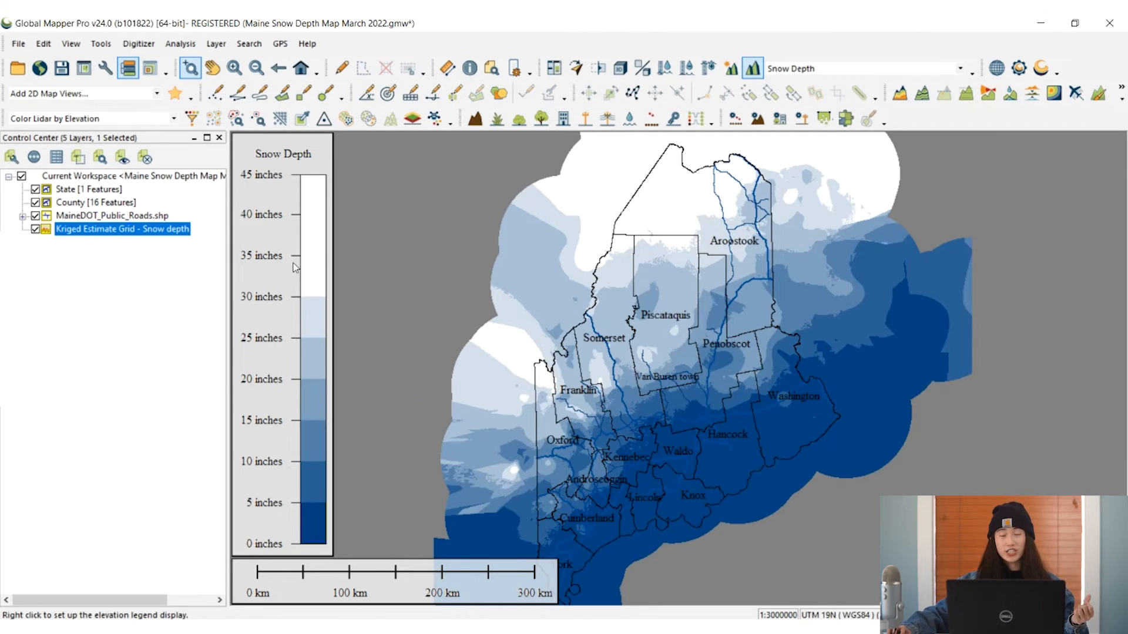
# Open the Snow Depth custom shader for editing from the shader configuration and add a 35 m entry in magenta
pyautogui.click(105, 70)
pyautogui.click(456, 179)
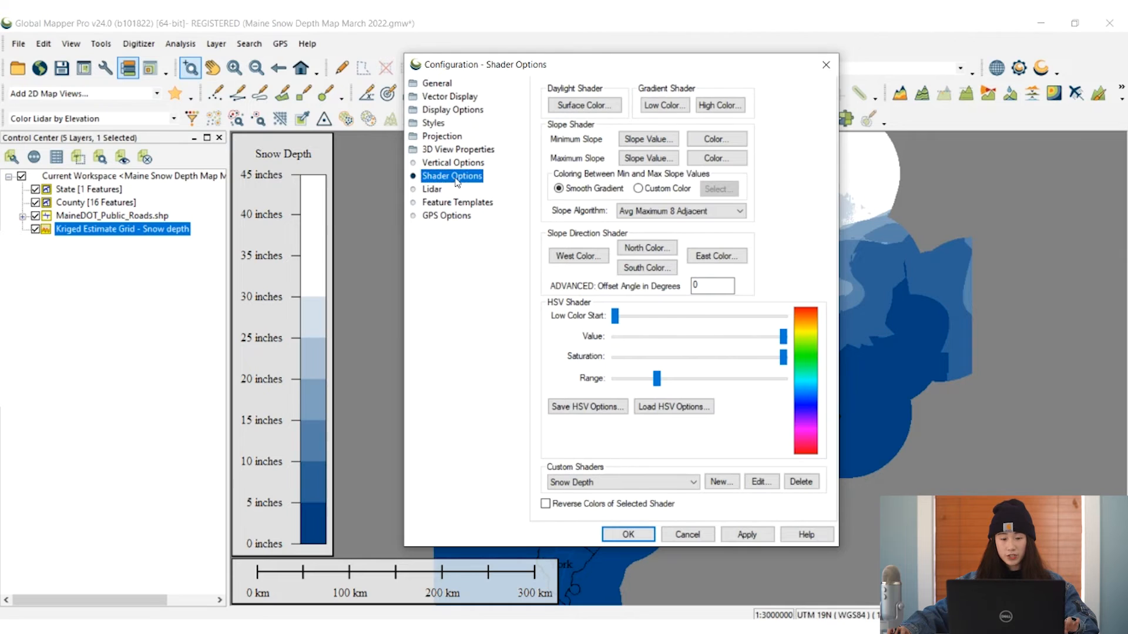
pyautogui.press('ctrl')
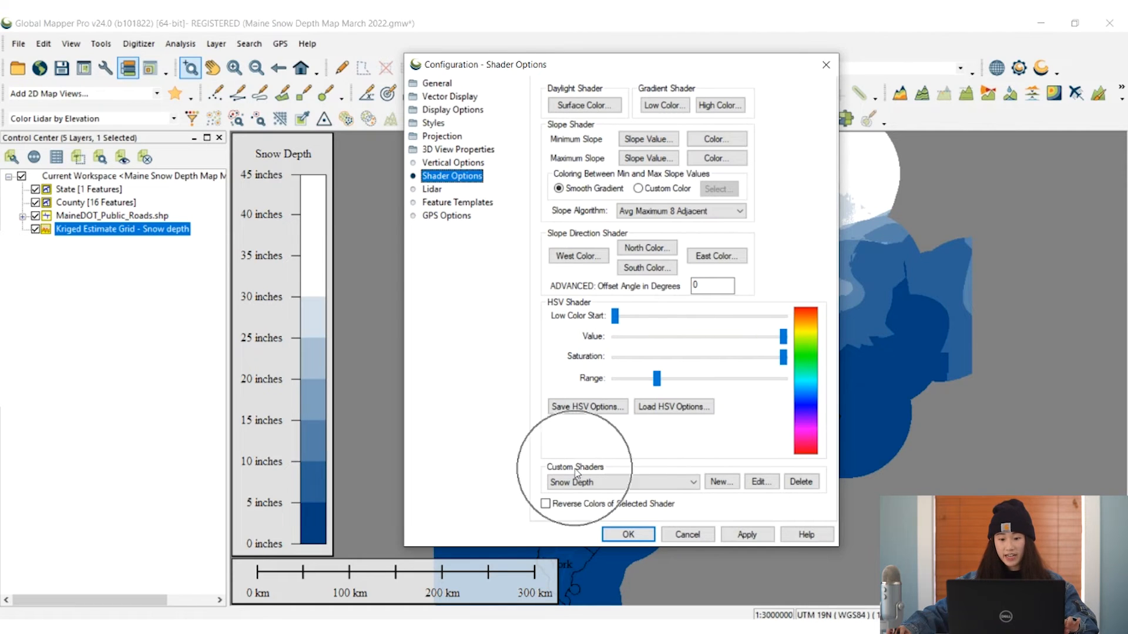
pyautogui.click(759, 481)
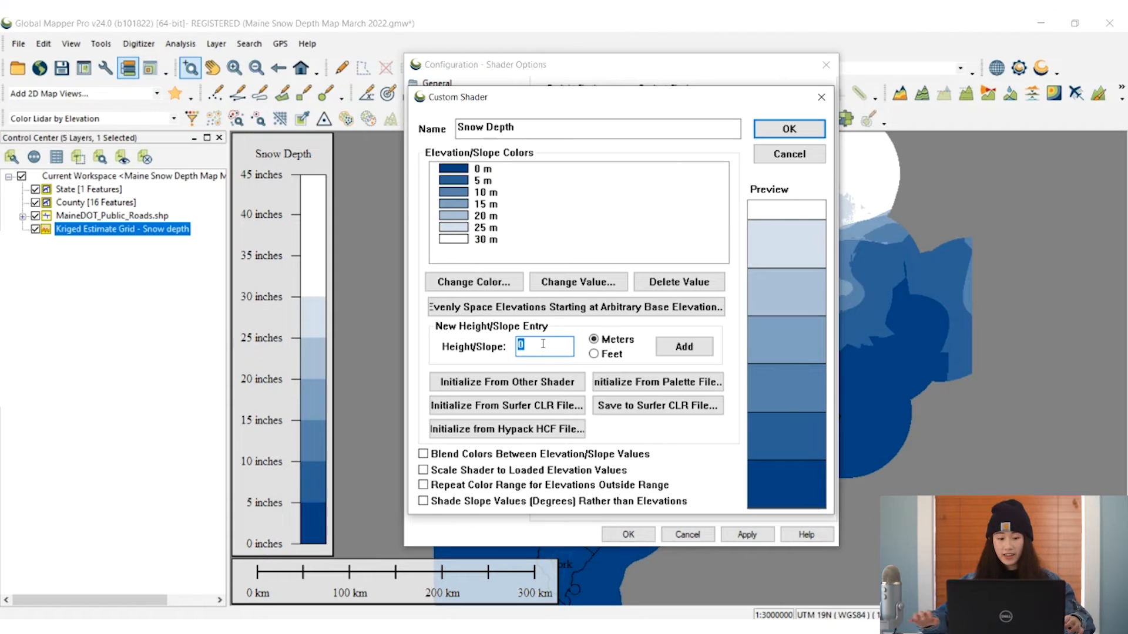
pyautogui.click(663, 348)
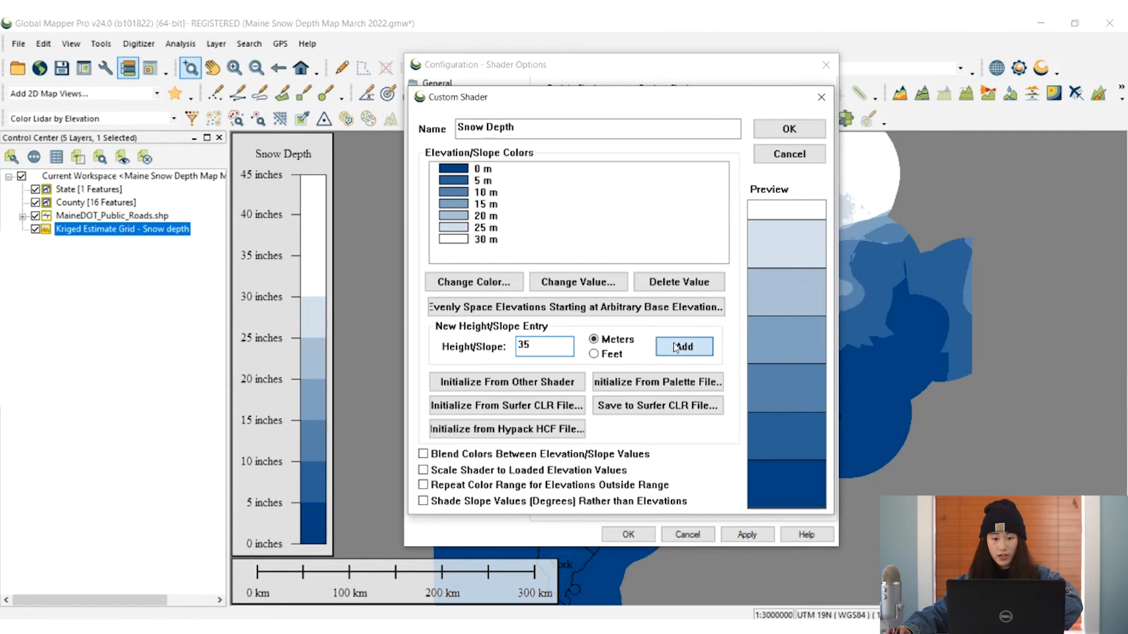
pyautogui.click(598, 232)
pyautogui.click(479, 418)
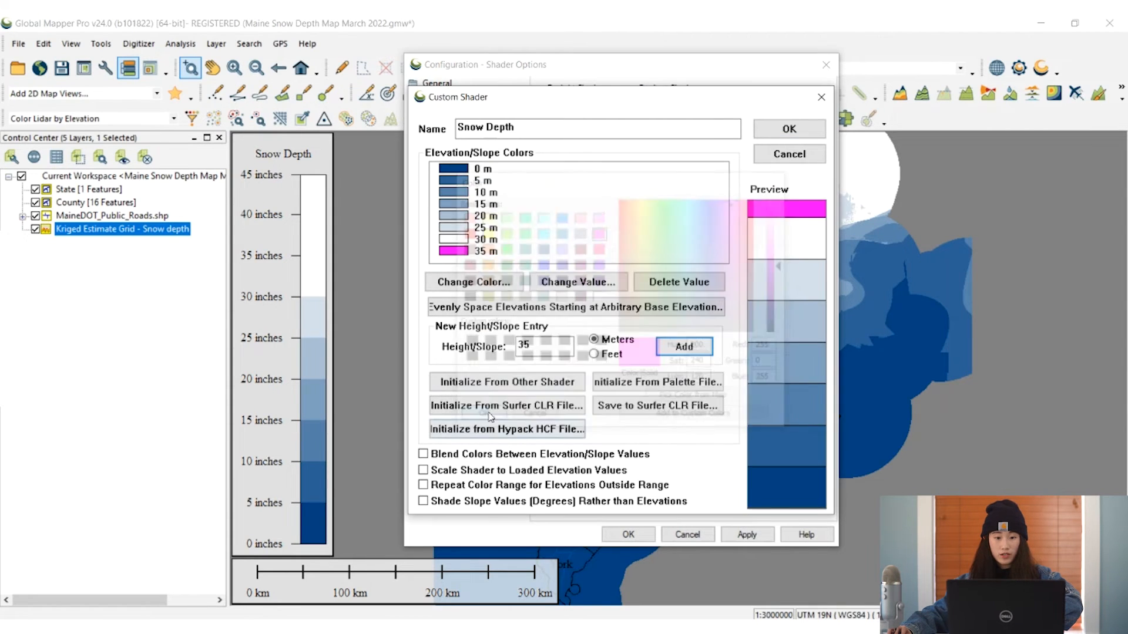
# Add a 40 m elevation entry to the shader in purple (RGB 128, 0, 128)
pyautogui.write('40')
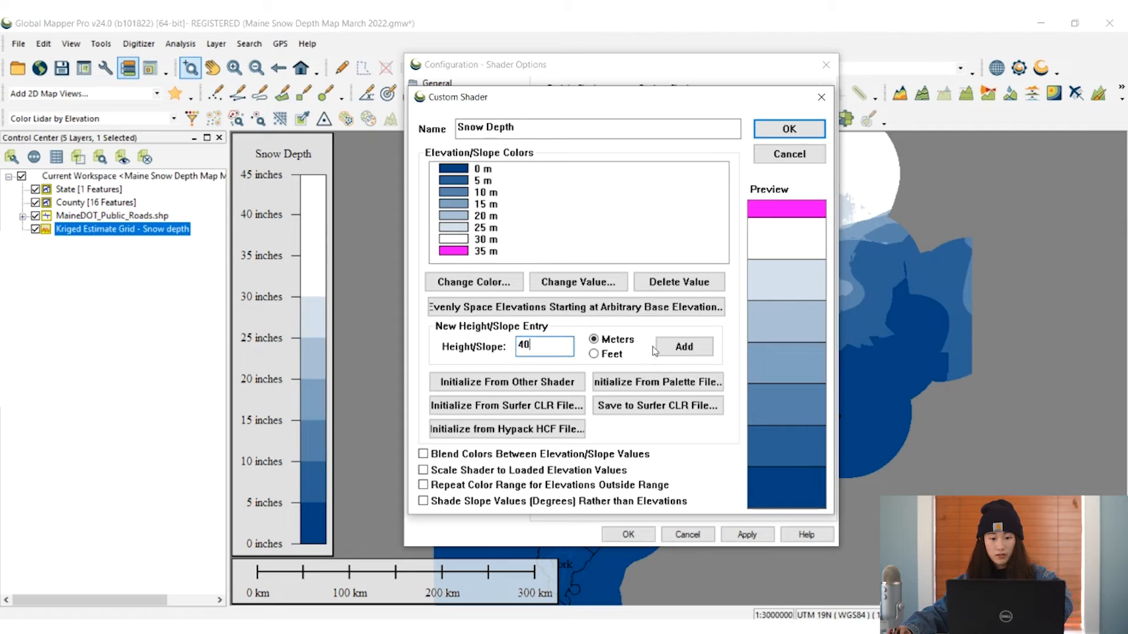
pyautogui.click(686, 347)
pyautogui.click(579, 264)
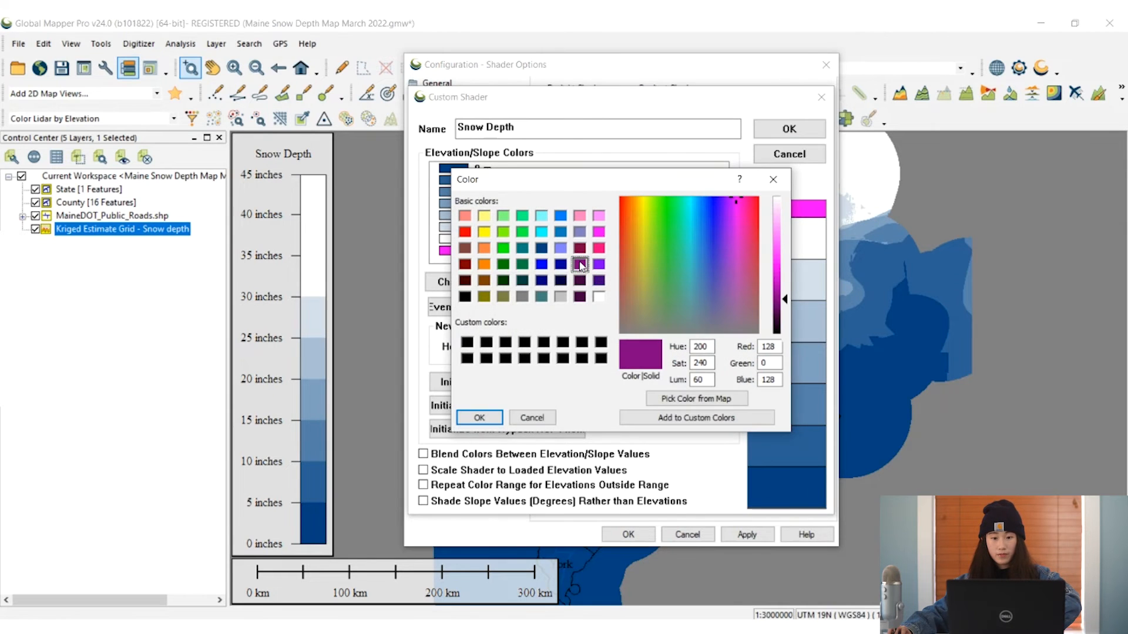
pyautogui.click(481, 418)
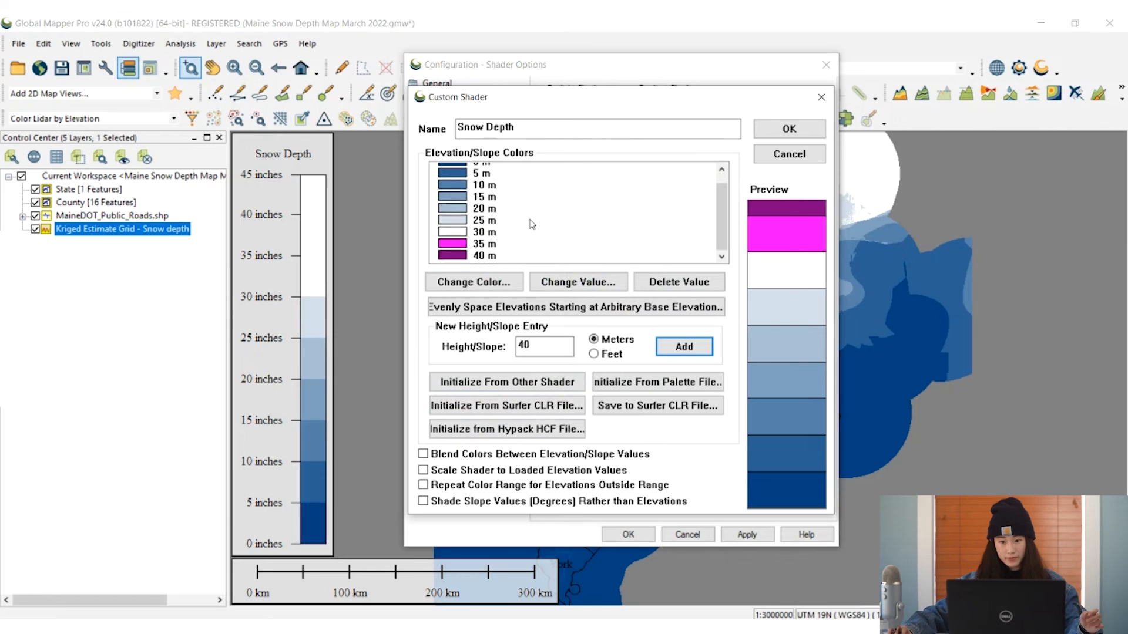
# Export the shader to the Surfer CLR file snow depth.clr in the GM_ATE folder, replacing the existing file and storing actual elevation values
pyautogui.click(629, 406)
pyautogui.click(459, 230)
pyautogui.moveTo(511, 137); pyautogui.dragTo(494, 104)
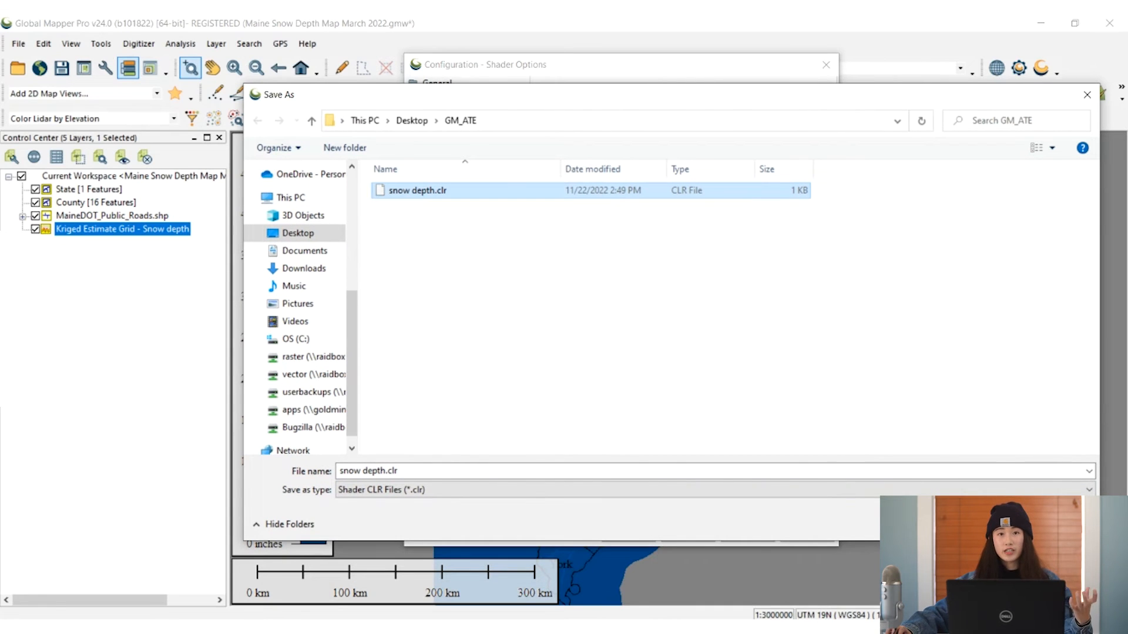
pyautogui.click(985, 524)
pyautogui.click(599, 325)
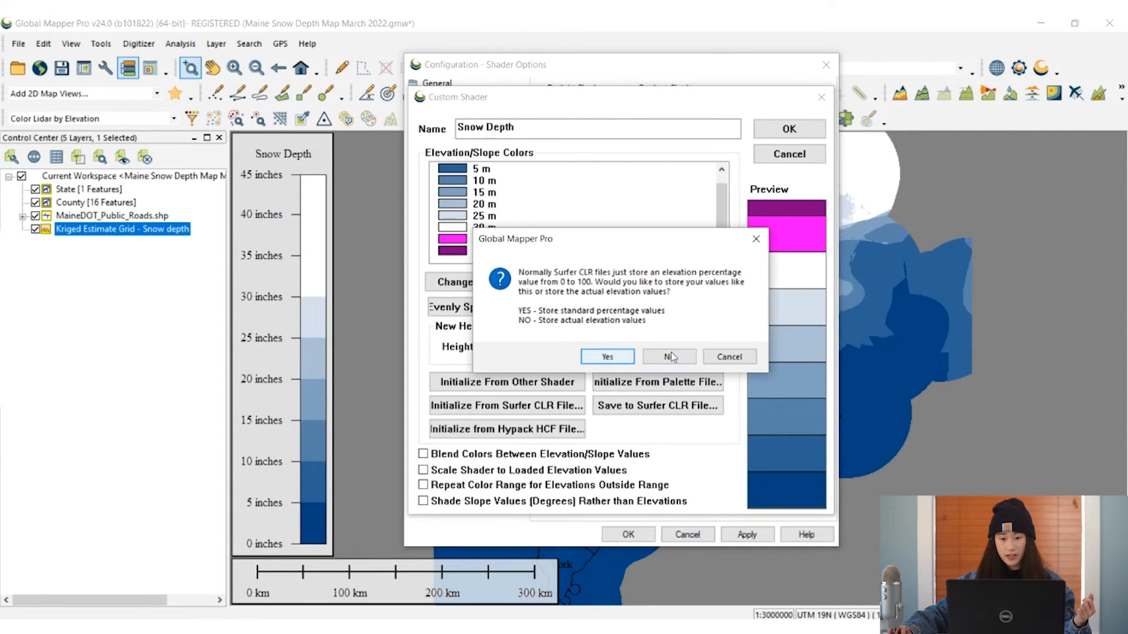
pyautogui.click(670, 357)
# Confirm the shader edits, apply them to the map and move the configuration window off the map
pyautogui.click(786, 130)
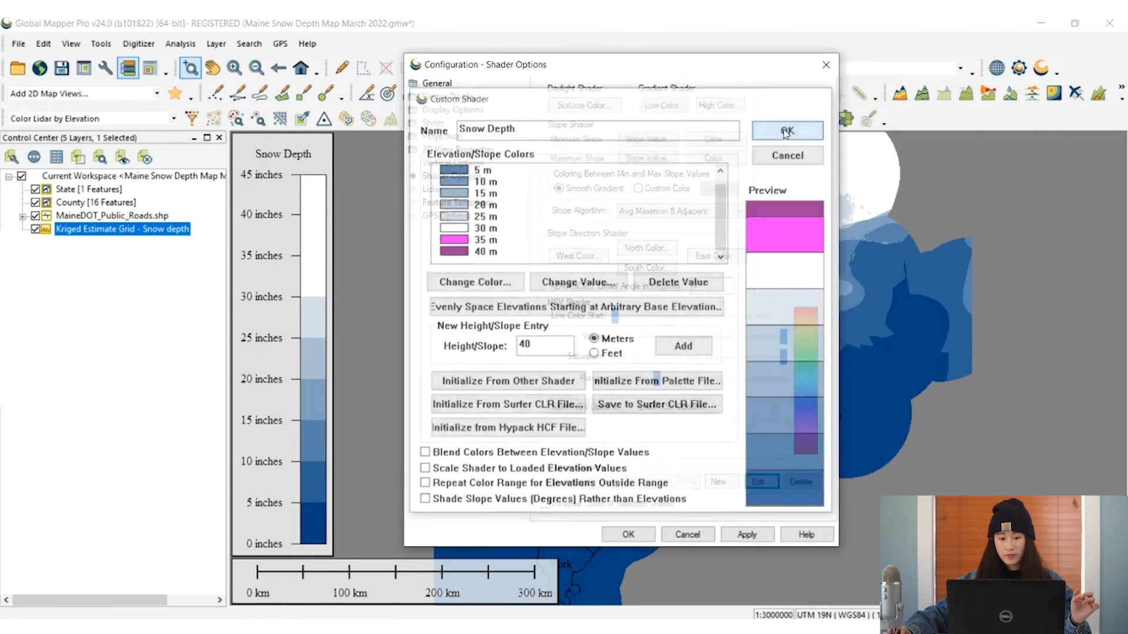
pyautogui.click(747, 533)
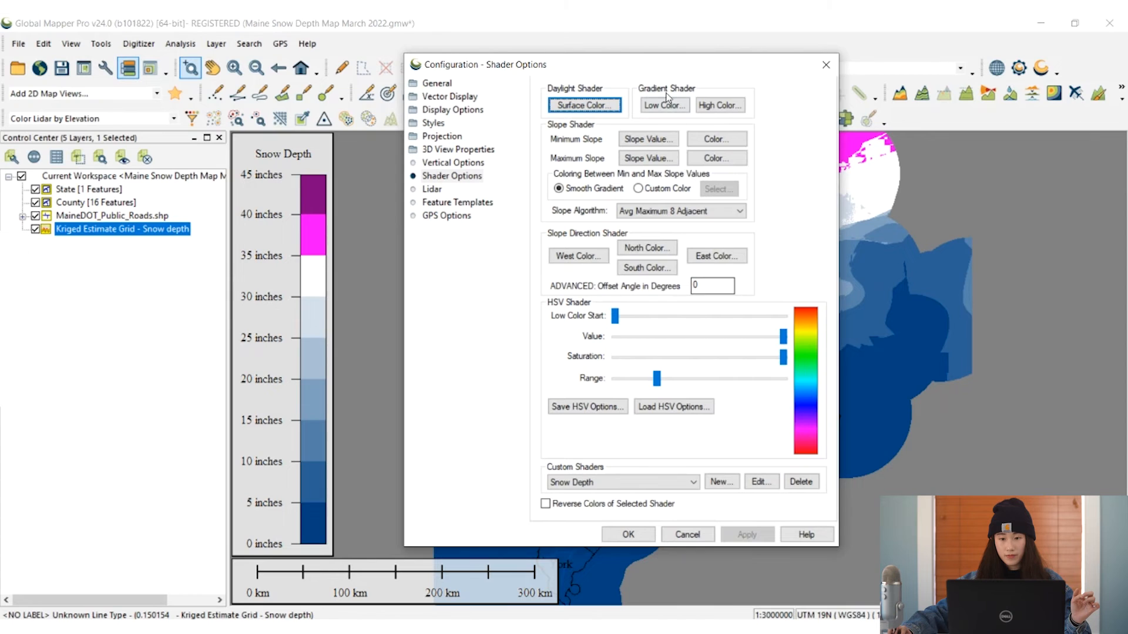
pyautogui.moveTo(680, 68); pyautogui.dragTo(301, 67)
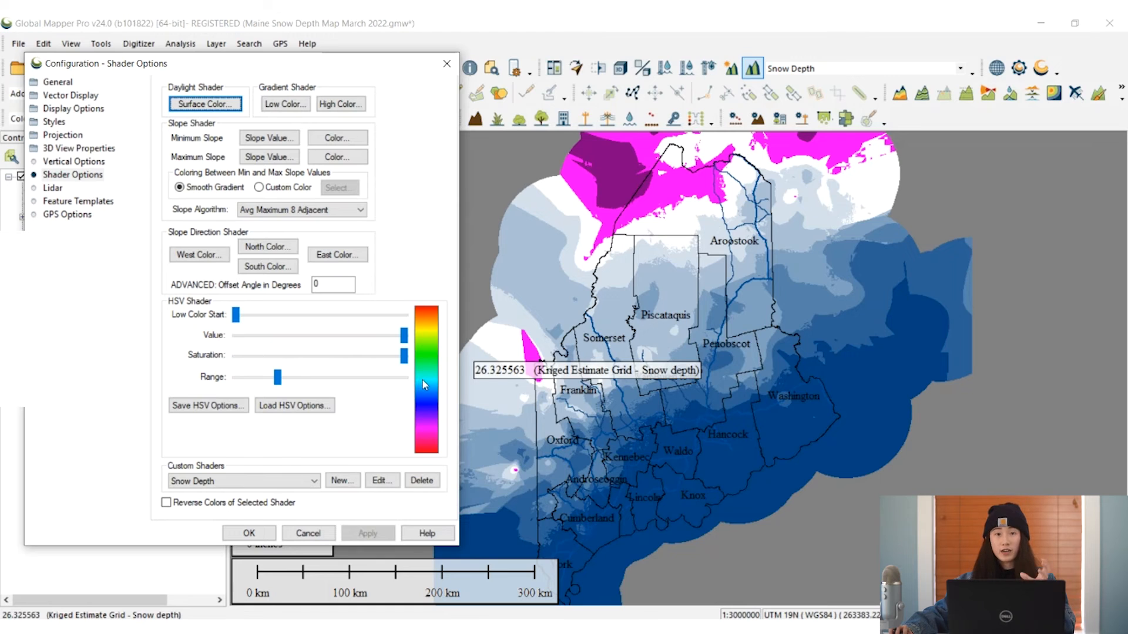
# Try reversing the colors of the Snow Depth shader on the map
pyautogui.click(187, 508)
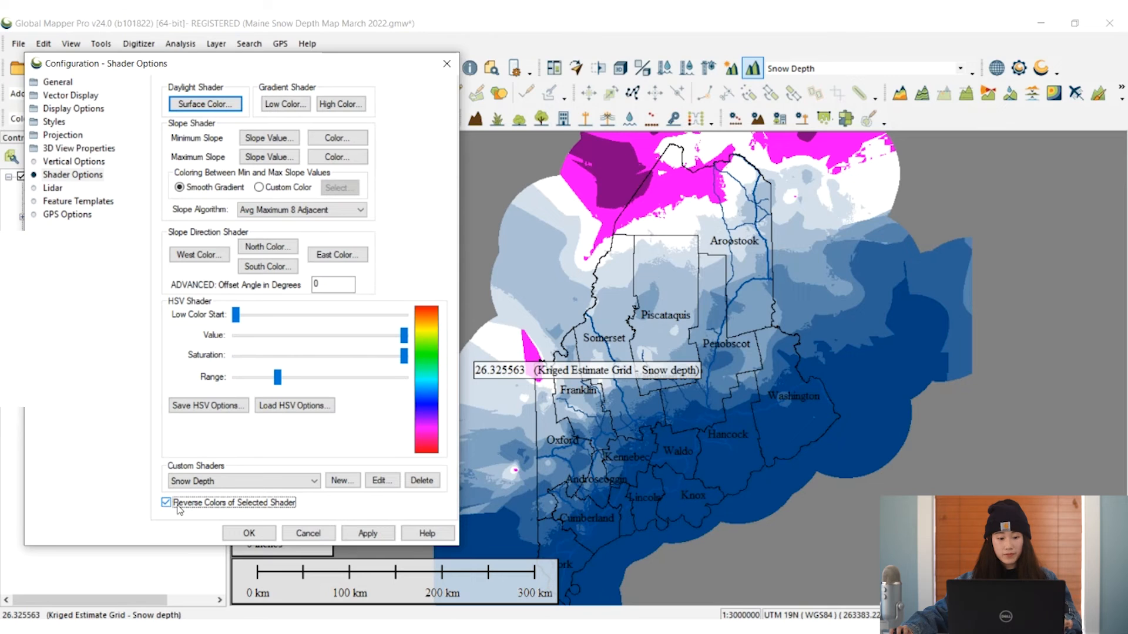
pyautogui.click(364, 533)
pyautogui.click(364, 533)
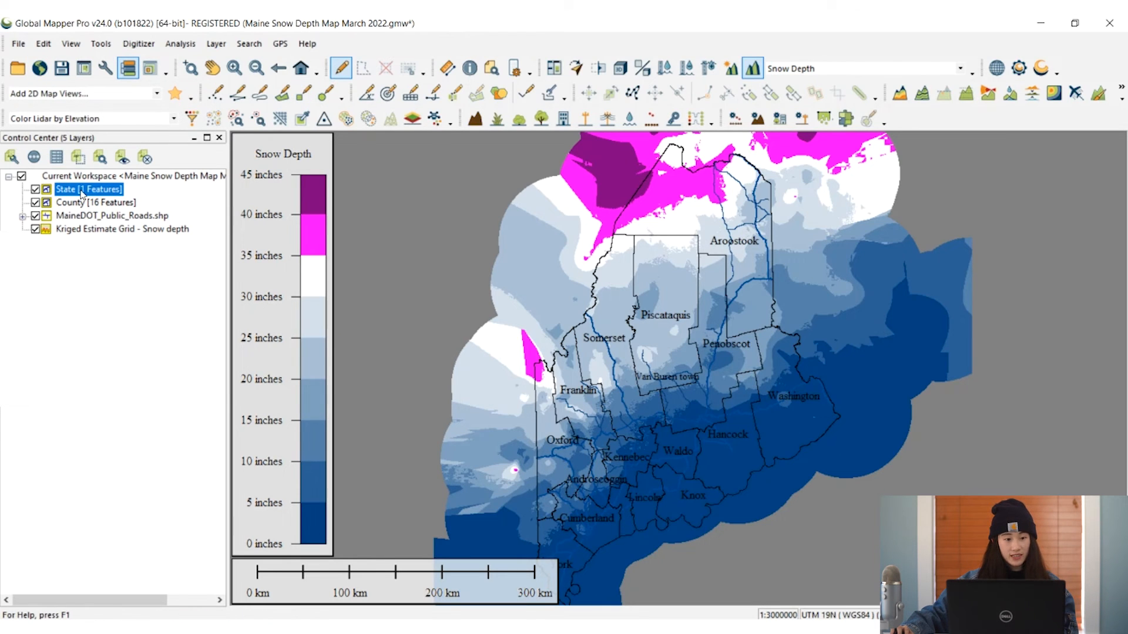
# Select the State boundary polygon and download ASTER GDEM v3 Worldwide Elevation Data within the currently selected polygon
pyautogui.click(78, 158)
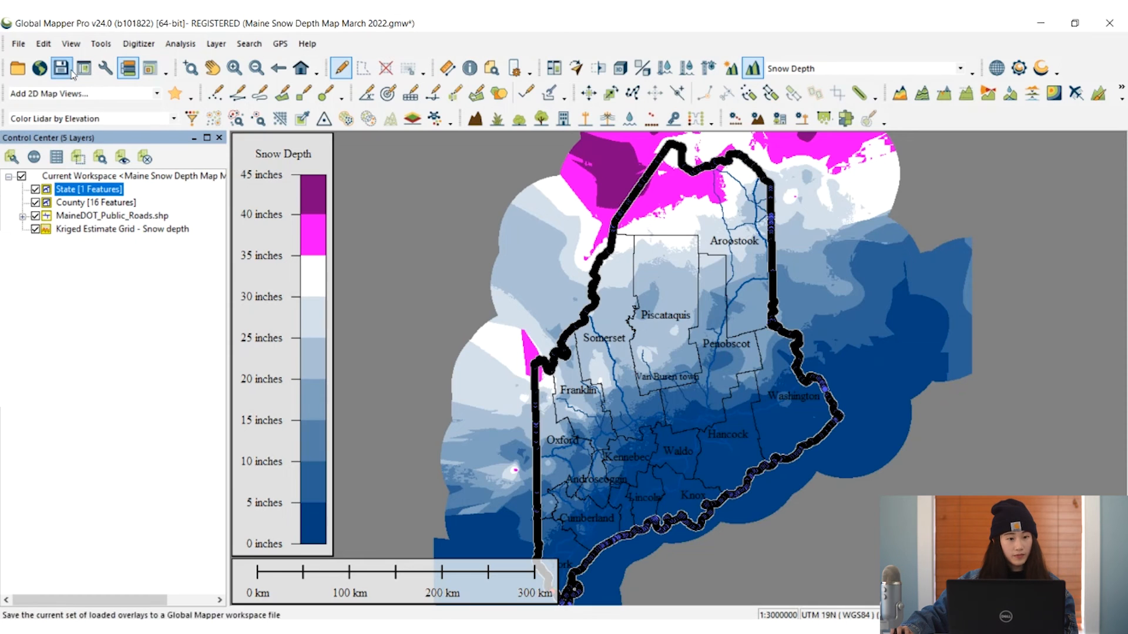
pyautogui.click(39, 71)
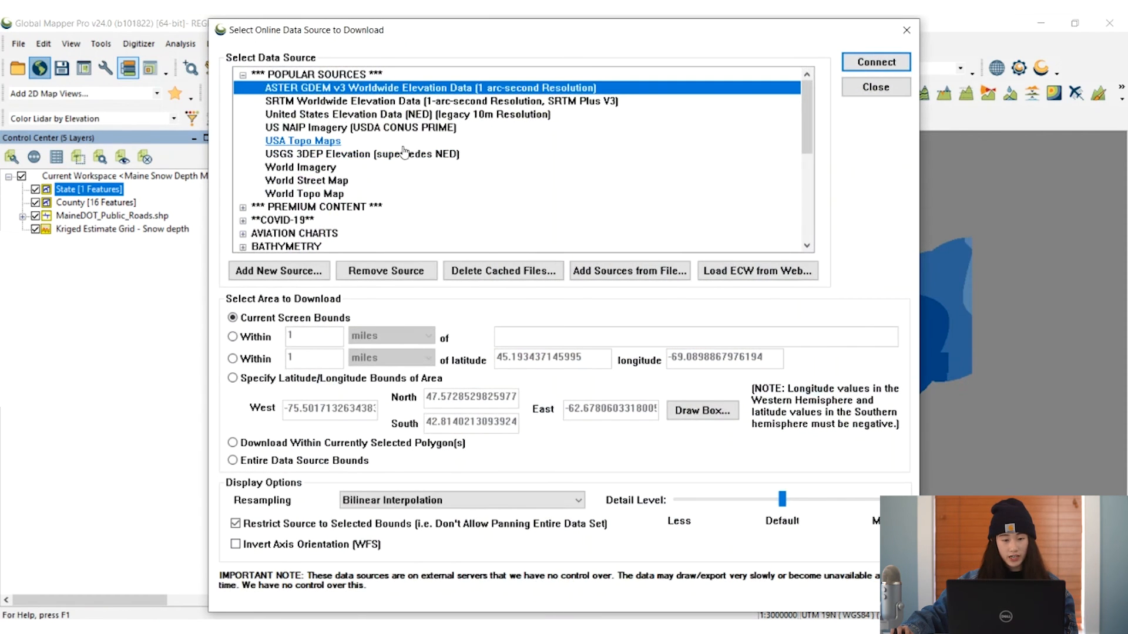
pyautogui.click(253, 450)
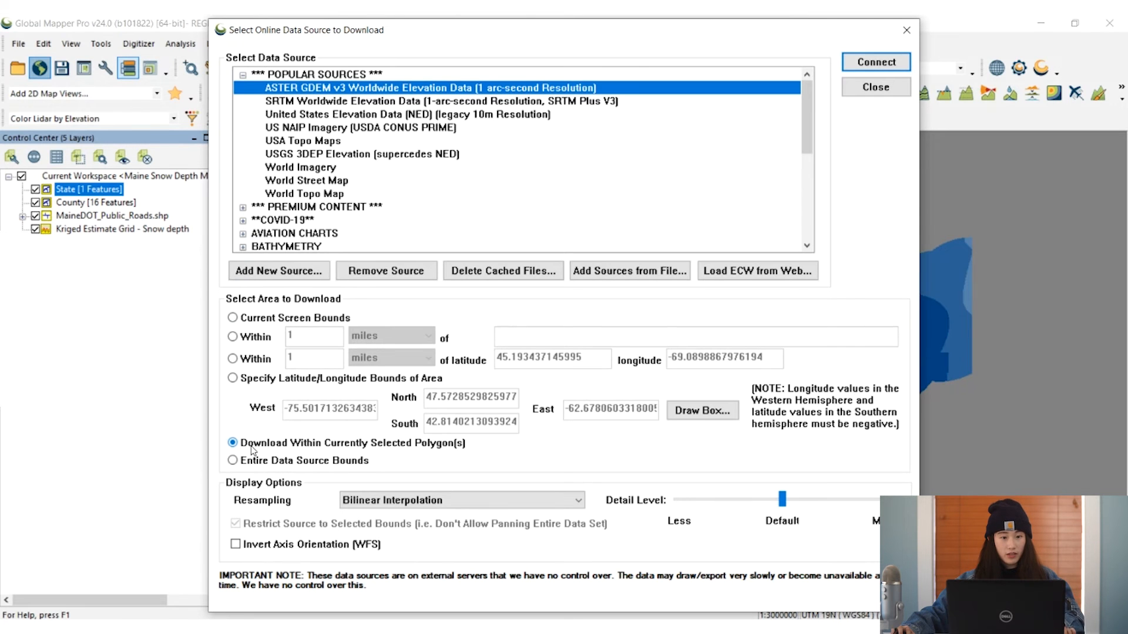
pyautogui.click(424, 88)
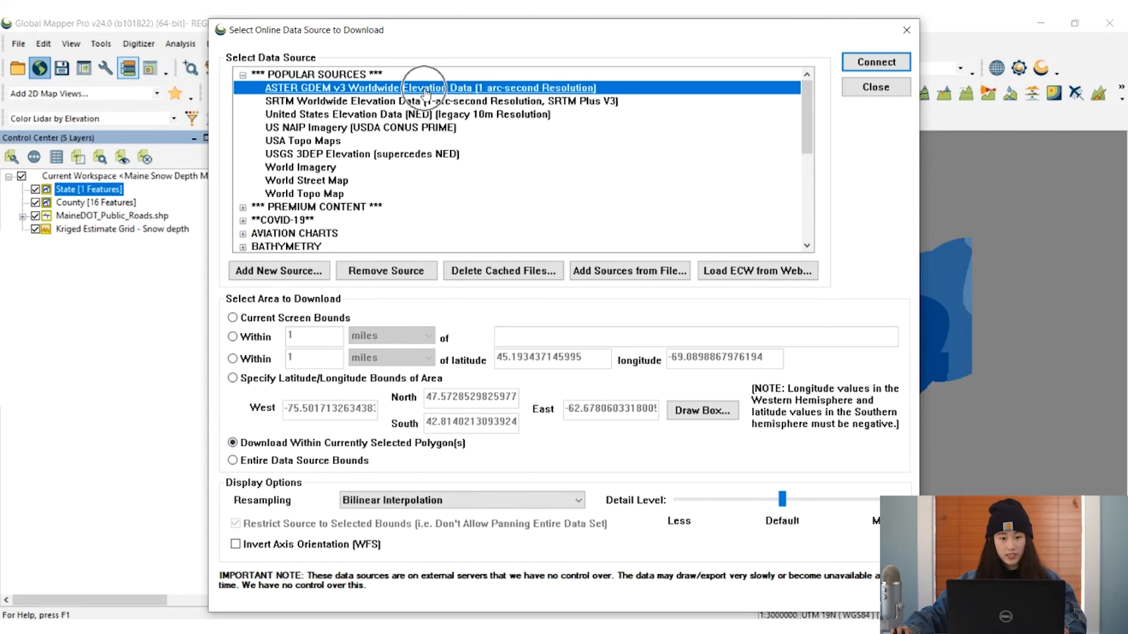
pyautogui.click(876, 61)
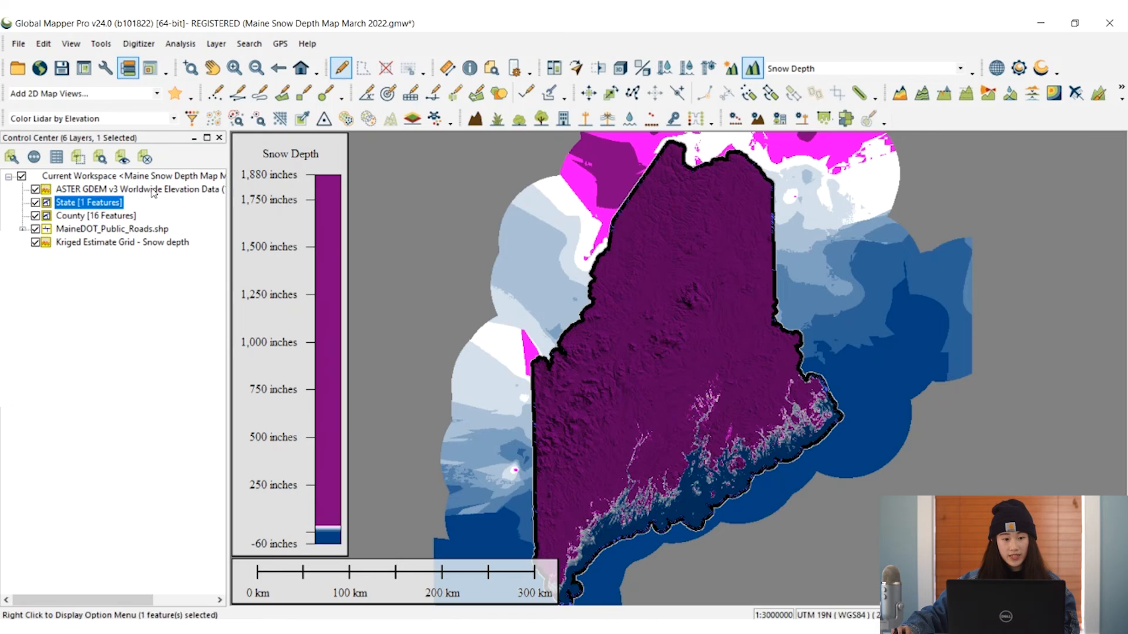
# Move the ASTER GDEM v3 elevation layer beneath the Kriged Estimate Grid snow depth layer and check the layer list's display order option
pyautogui.click(133, 191)
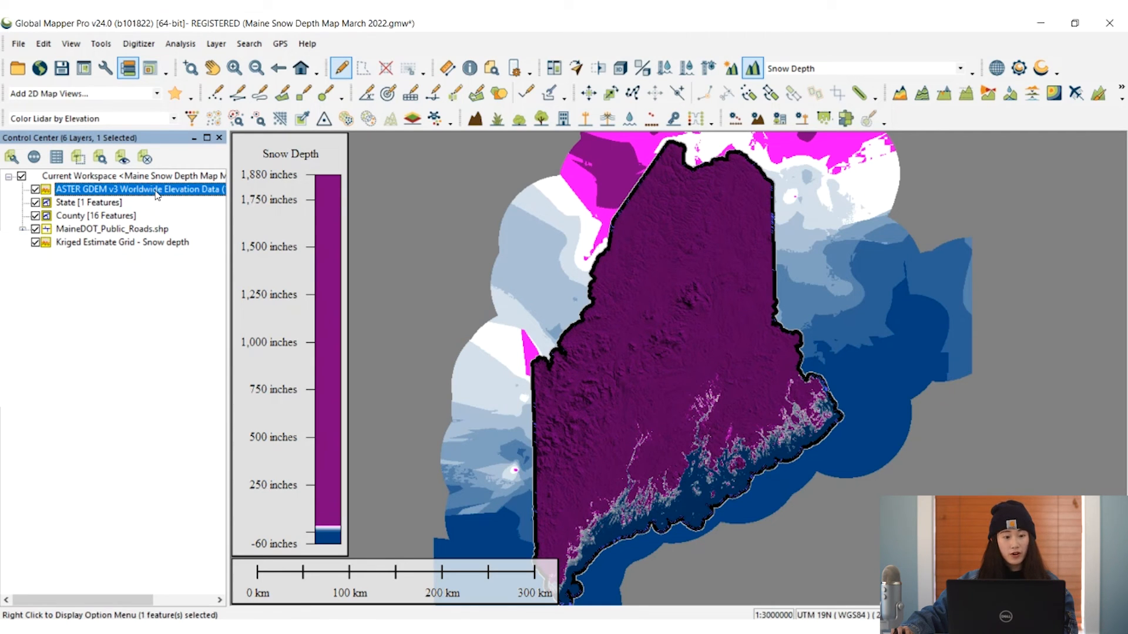
pyautogui.moveTo(156, 193); pyautogui.dragTo(158, 261)
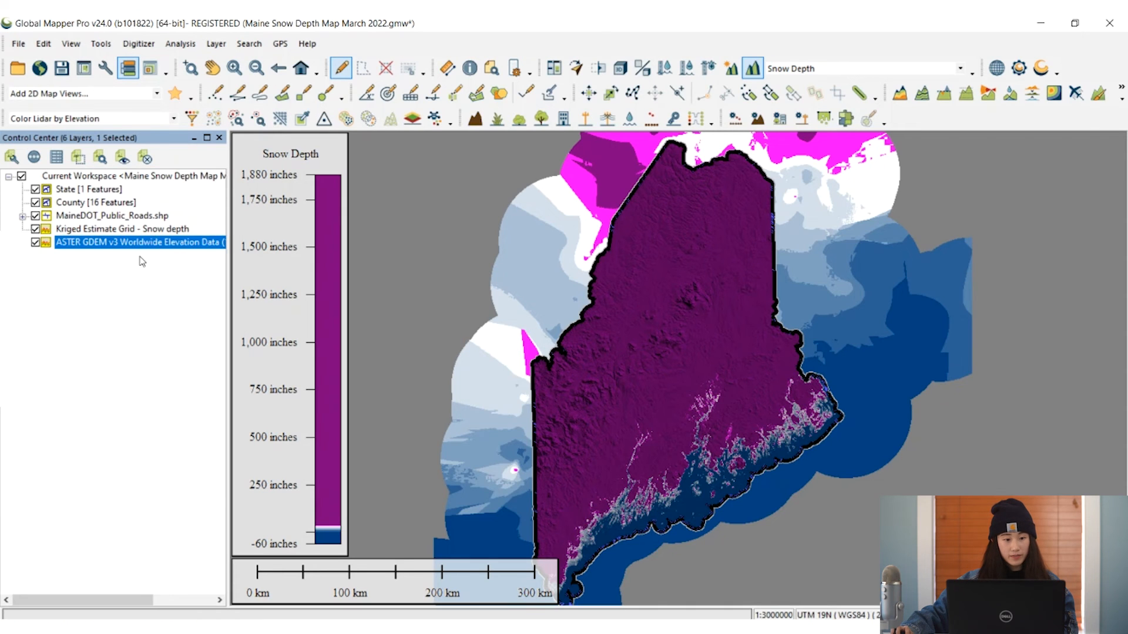
pyautogui.rightClick(120, 274)
pyautogui.click(91, 308)
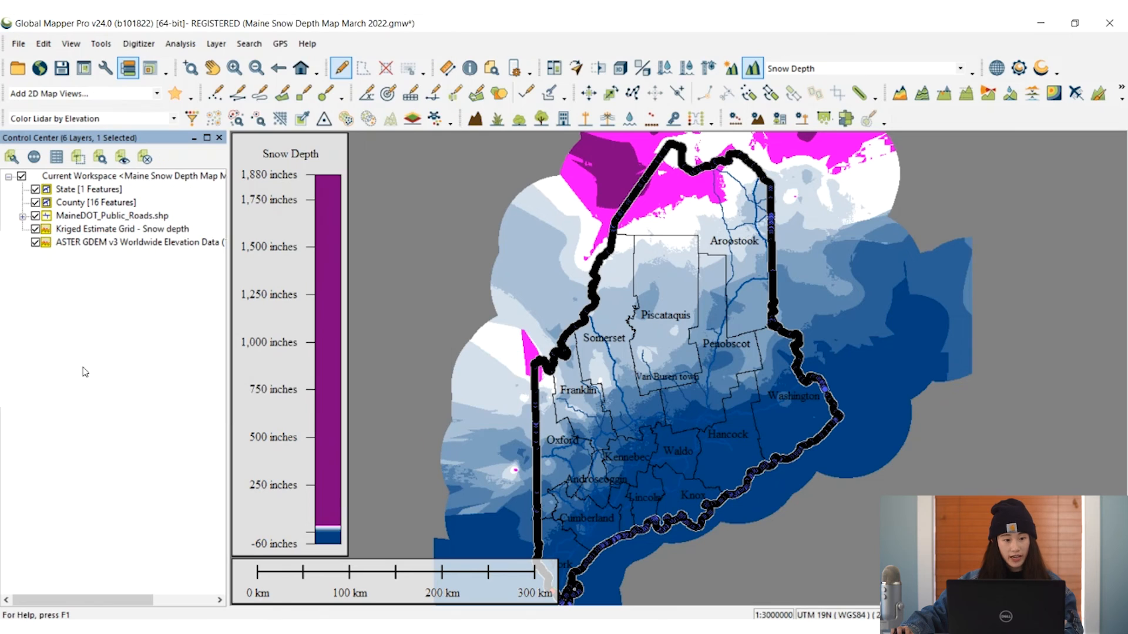
pyautogui.rightClick(91, 308)
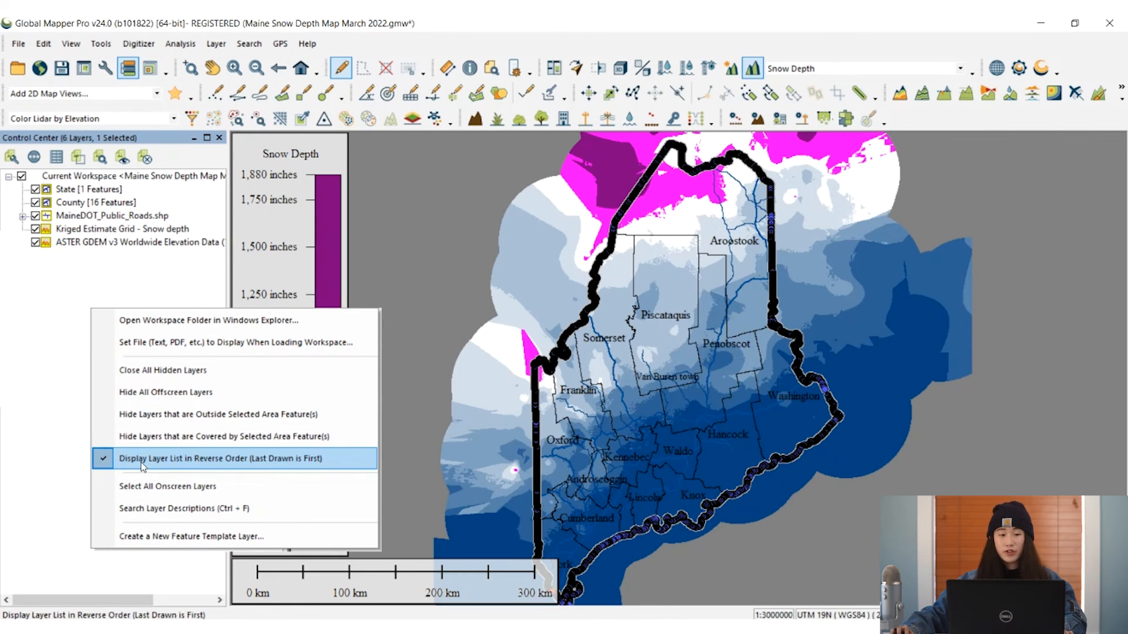
pyautogui.click(74, 315)
# Assign the Daylight Shader to the ASTER GDEM v3 elevation layer and apply it
pyautogui.doubleClick(130, 244)
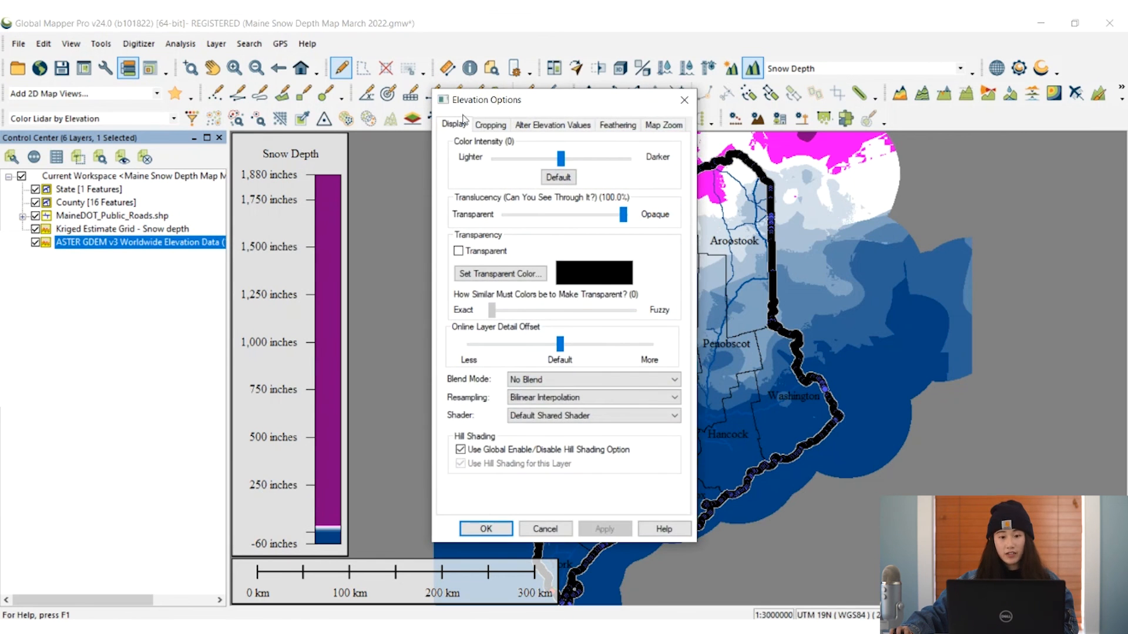
pyautogui.moveTo(495, 107); pyautogui.dragTo(475, 113)
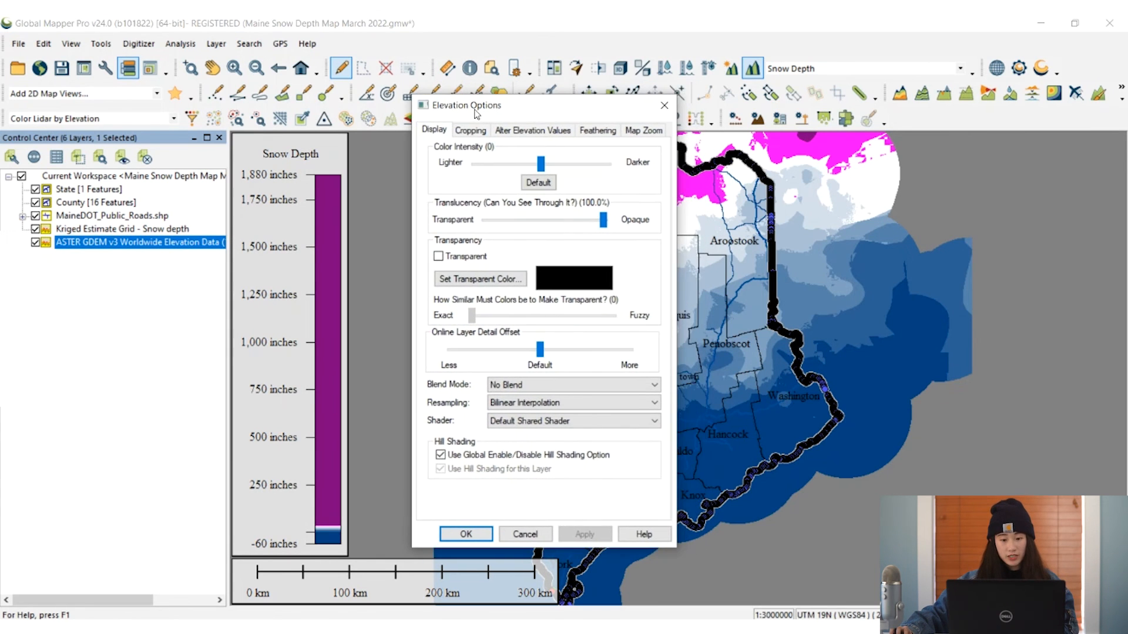
pyautogui.click(516, 422)
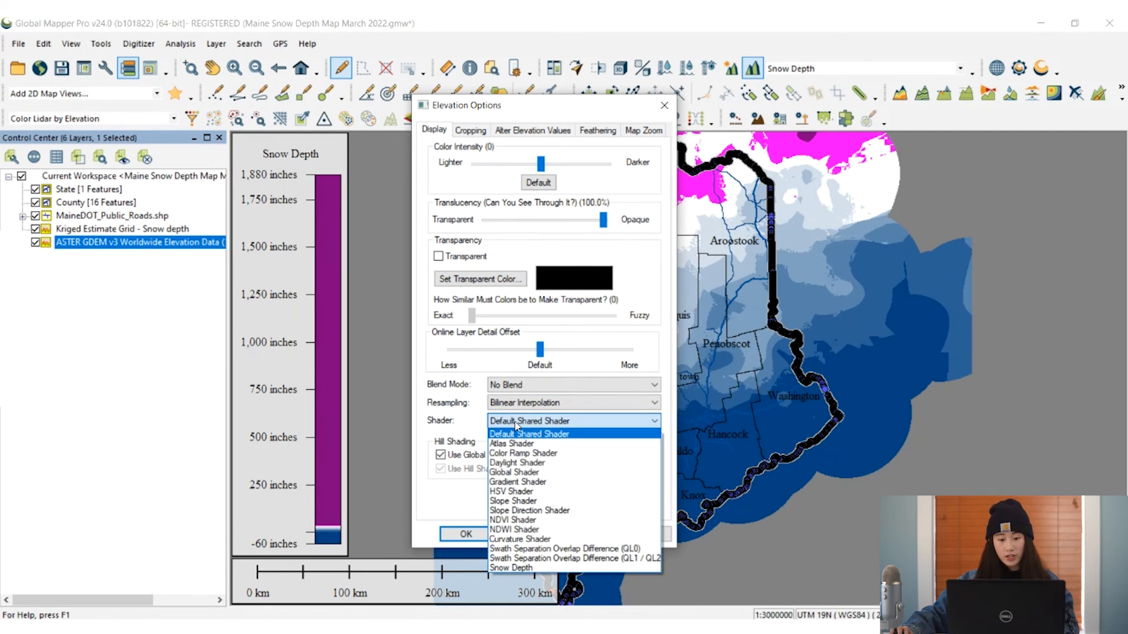
pyautogui.click(532, 463)
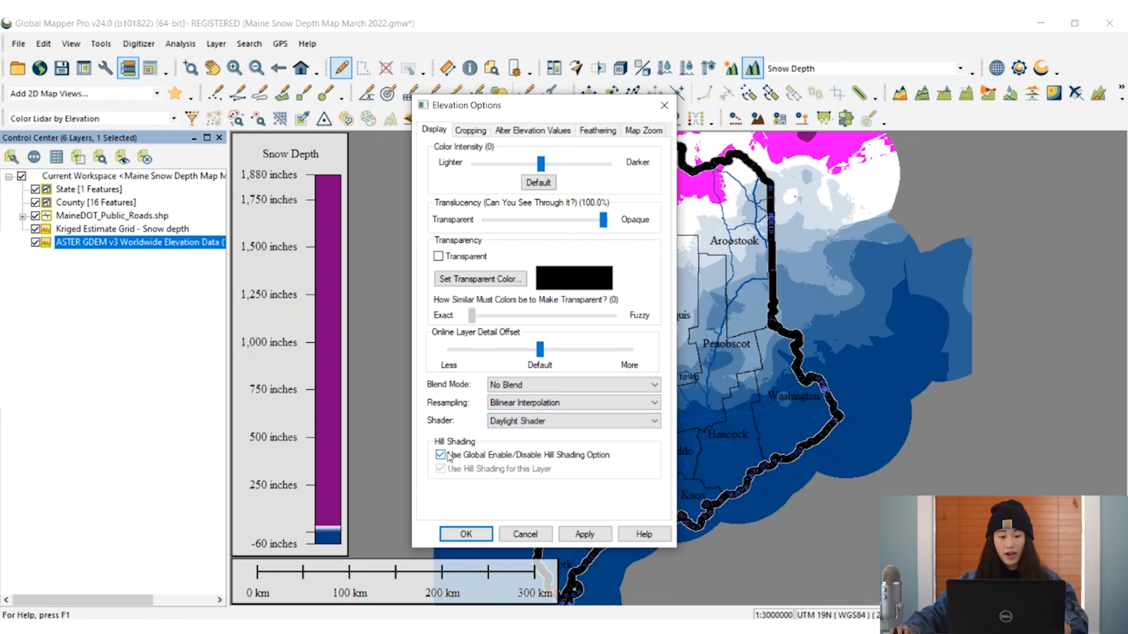
pyautogui.click(589, 536)
pyautogui.click(464, 538)
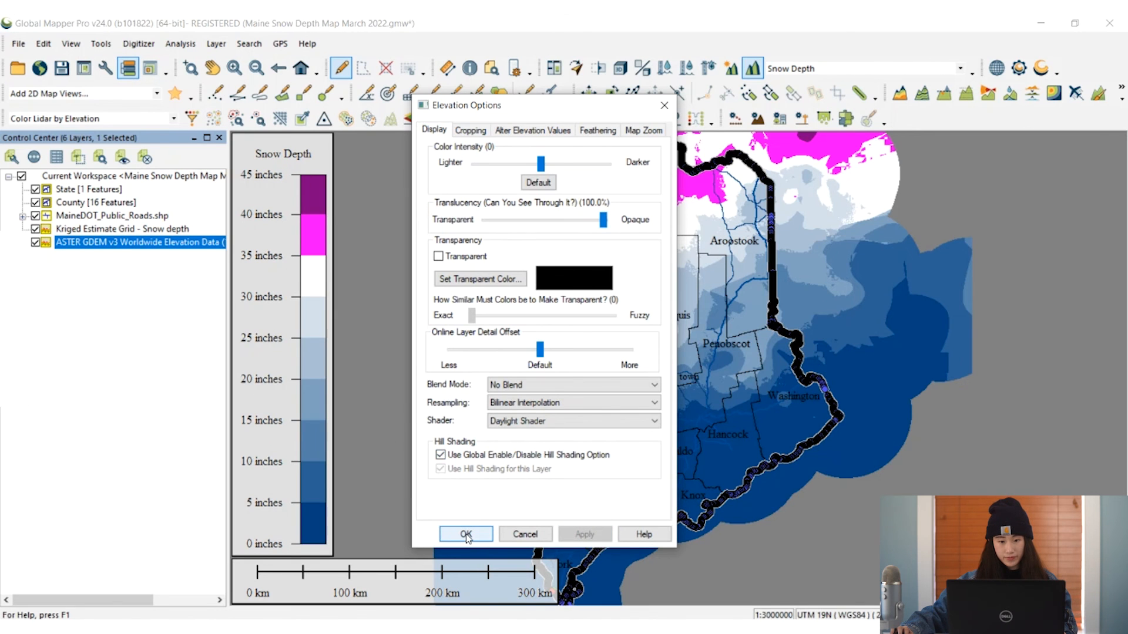
# Hide the Kriged Estimate Grid layer briefly to view the terrain beneath it, and show it again
pyautogui.doubleClick(109, 232)
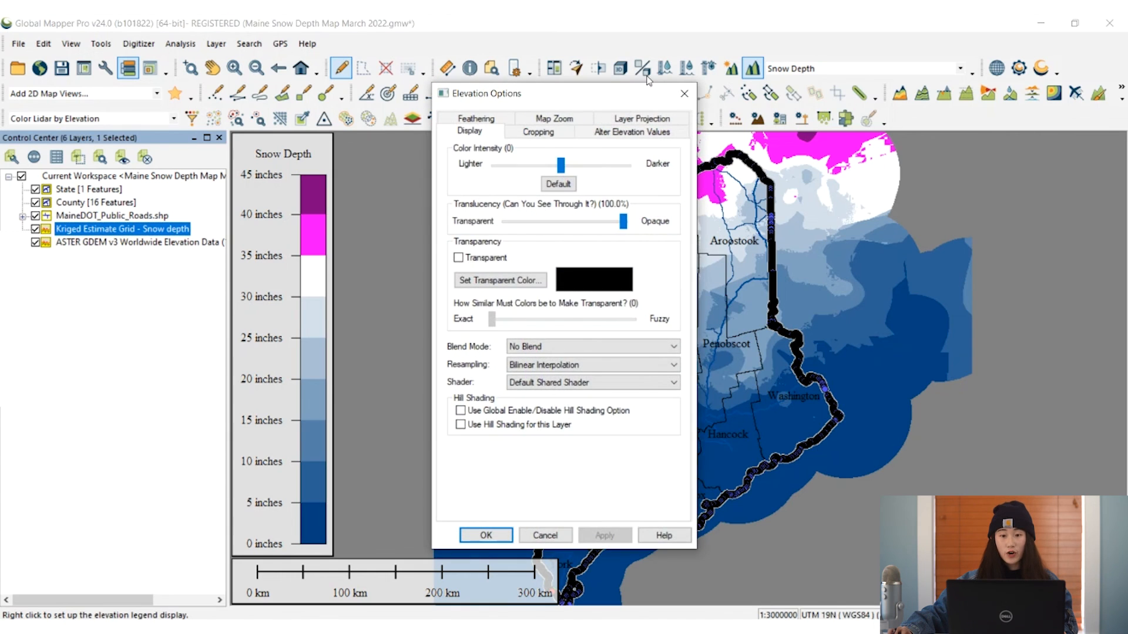
pyautogui.click(683, 93)
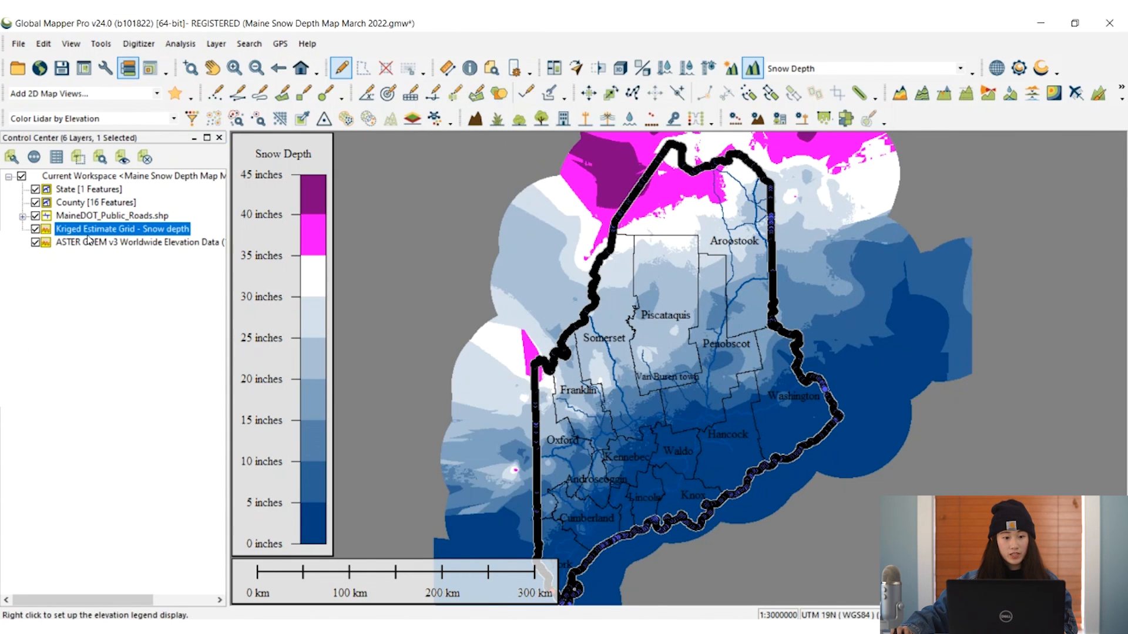
pyautogui.click(35, 229)
pyautogui.click(36, 229)
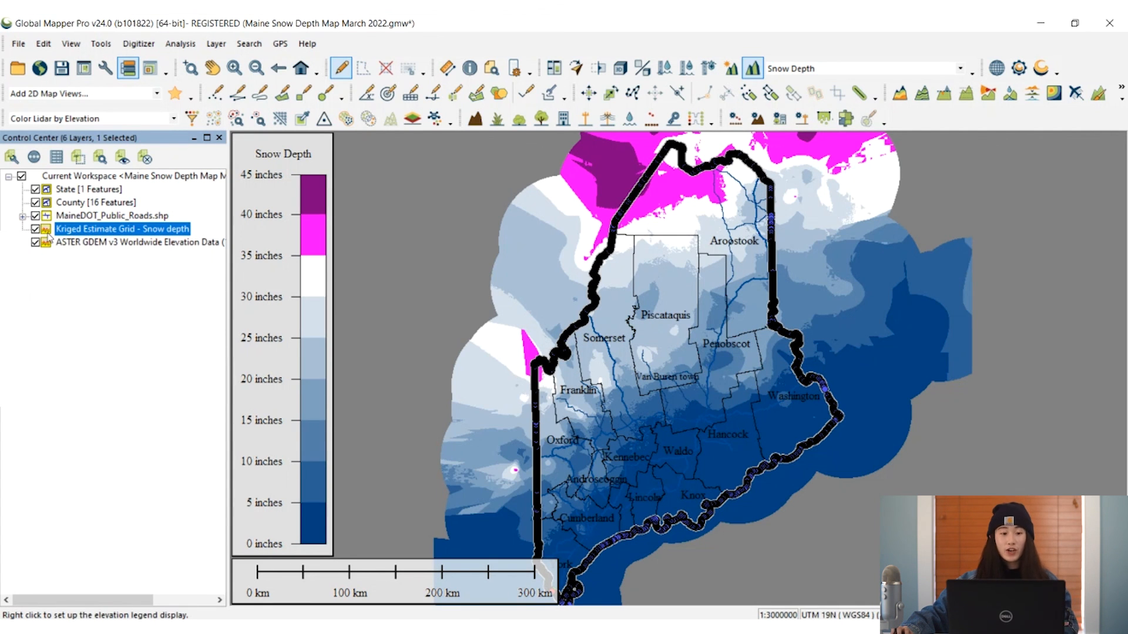
# Set the Kriged Estimate Grid snow depth layer's blend mode to Overlay and apply the display options
pyautogui.doubleClick(92, 232)
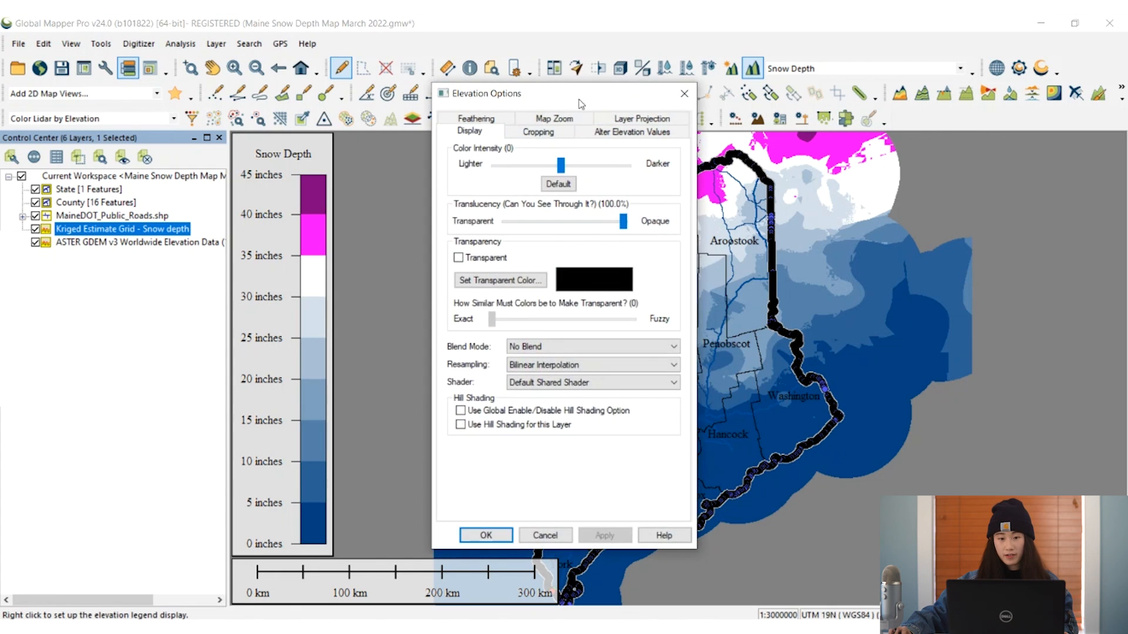
pyautogui.moveTo(582, 88); pyautogui.dragTo(352, 78)
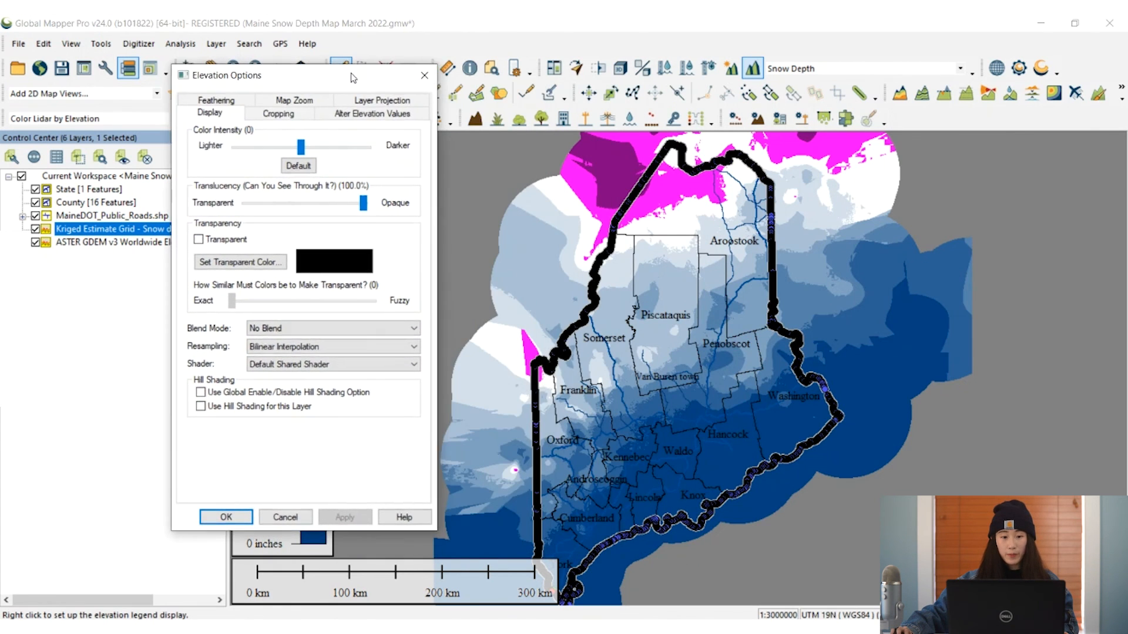
pyautogui.click(298, 329)
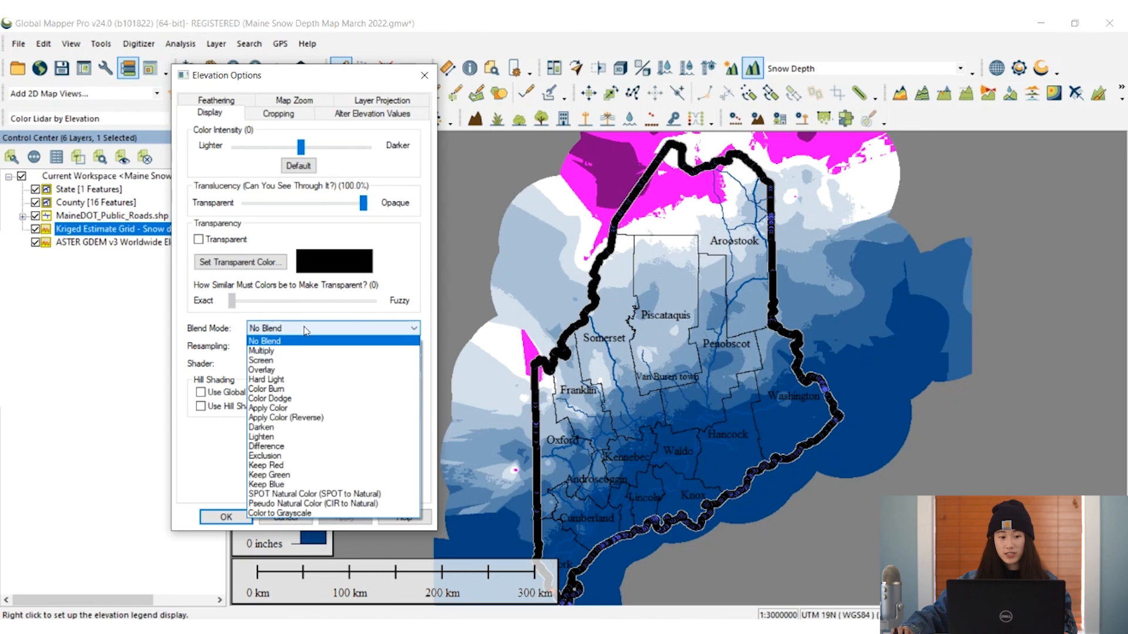
pyautogui.click(297, 370)
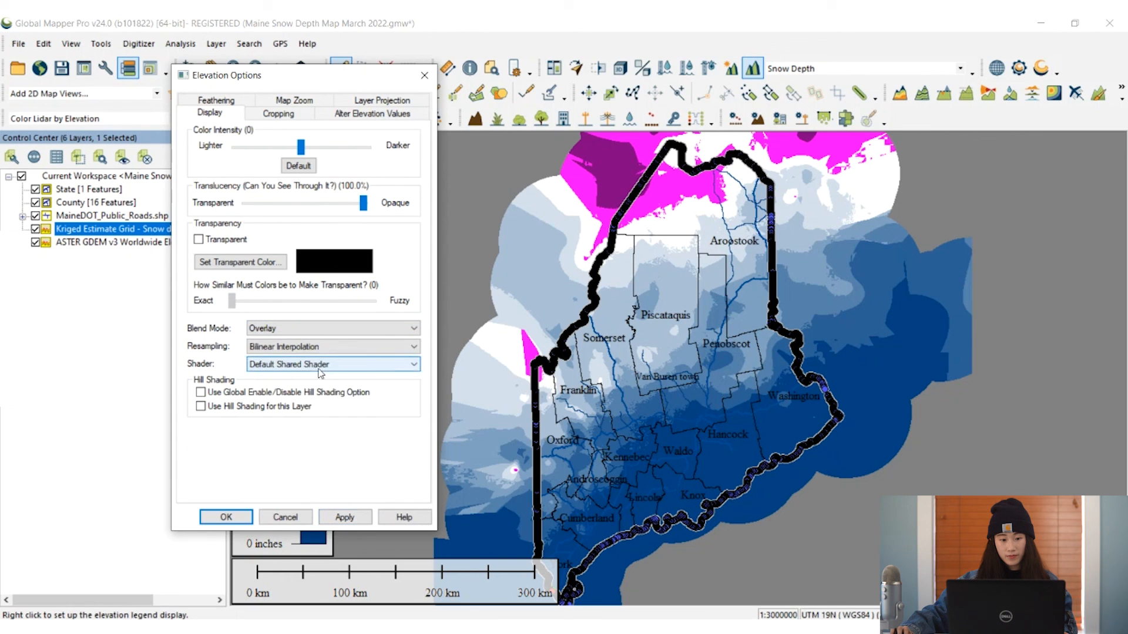
pyautogui.click(320, 366)
pyautogui.click(320, 376)
pyautogui.click(344, 517)
pyautogui.click(220, 514)
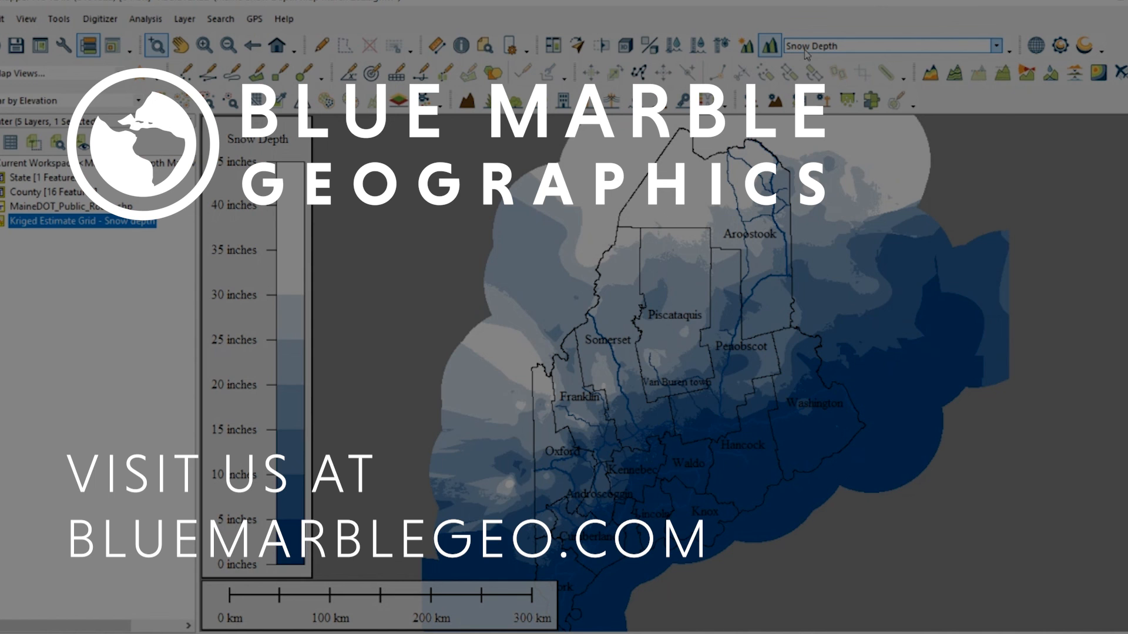
pyautogui.click(806, 52)
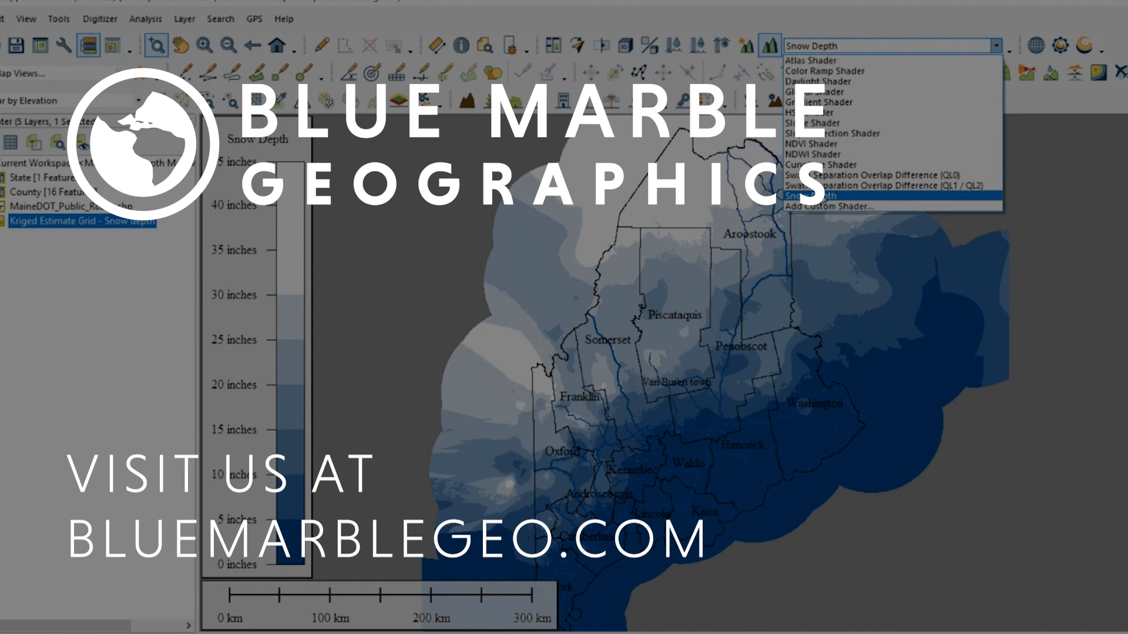